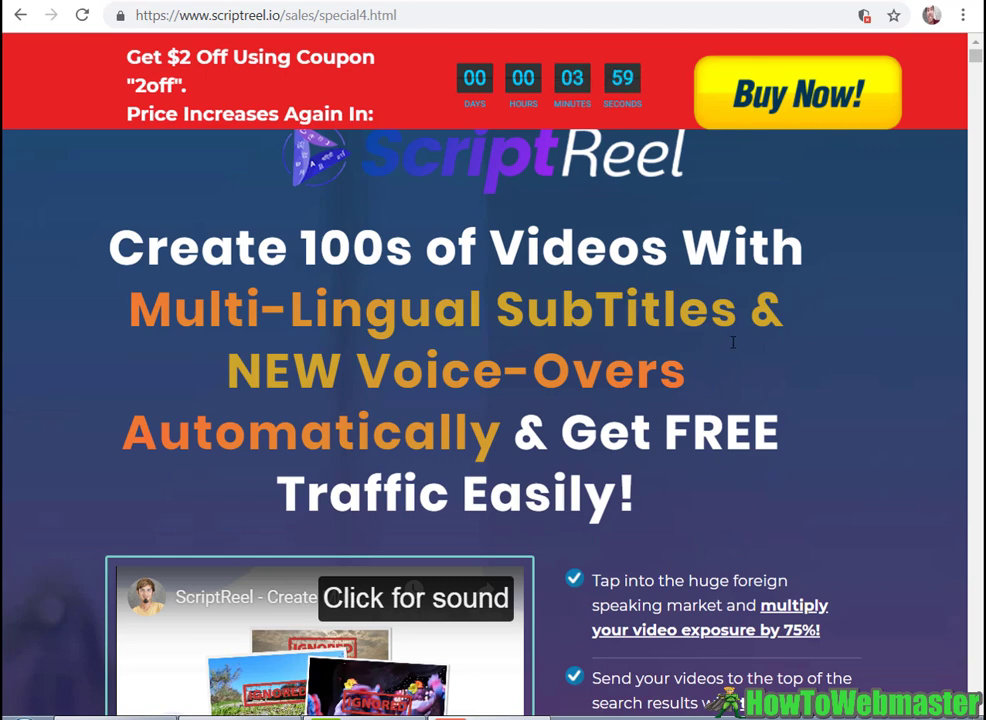
Step: Review the ScriptReel sales page's headline and feature list on multi-lingual subtitles, voice-overs and translated, captioned videos
double_click(127, 437)
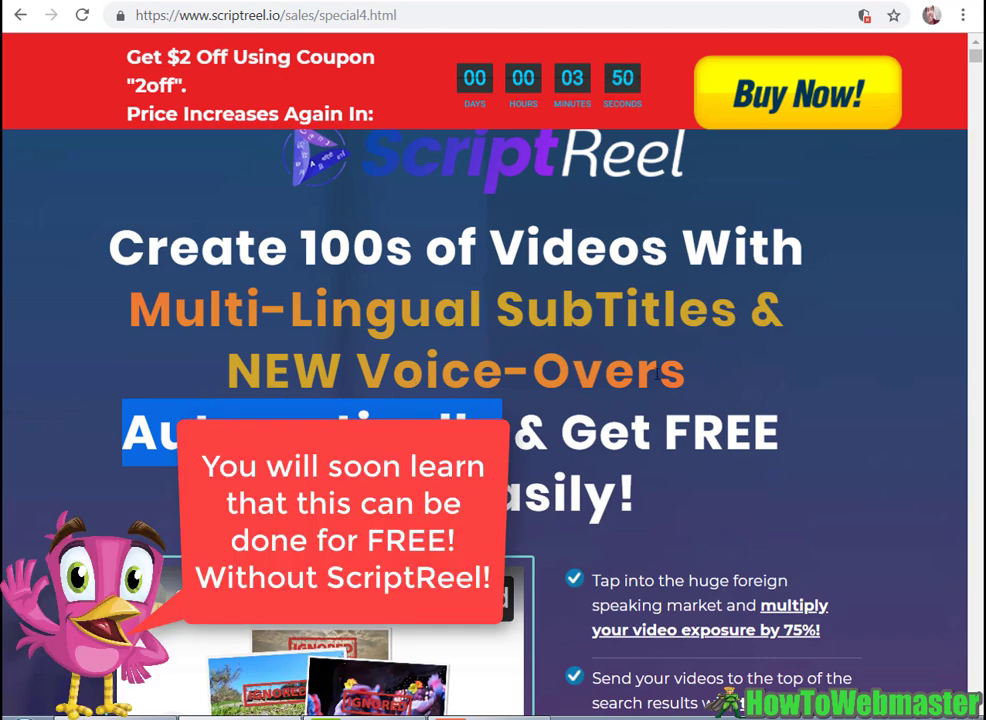
scroll(807, 350, "down", 2)
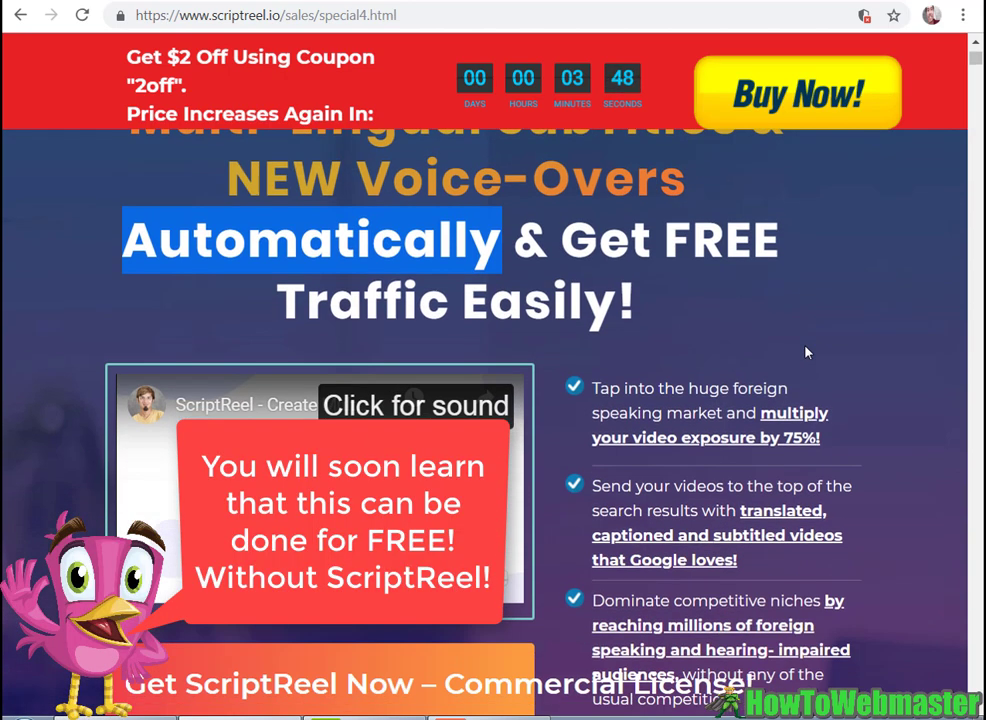
scroll(800, 435, "down", 1)
left_click_drag(737, 414, 740, 465)
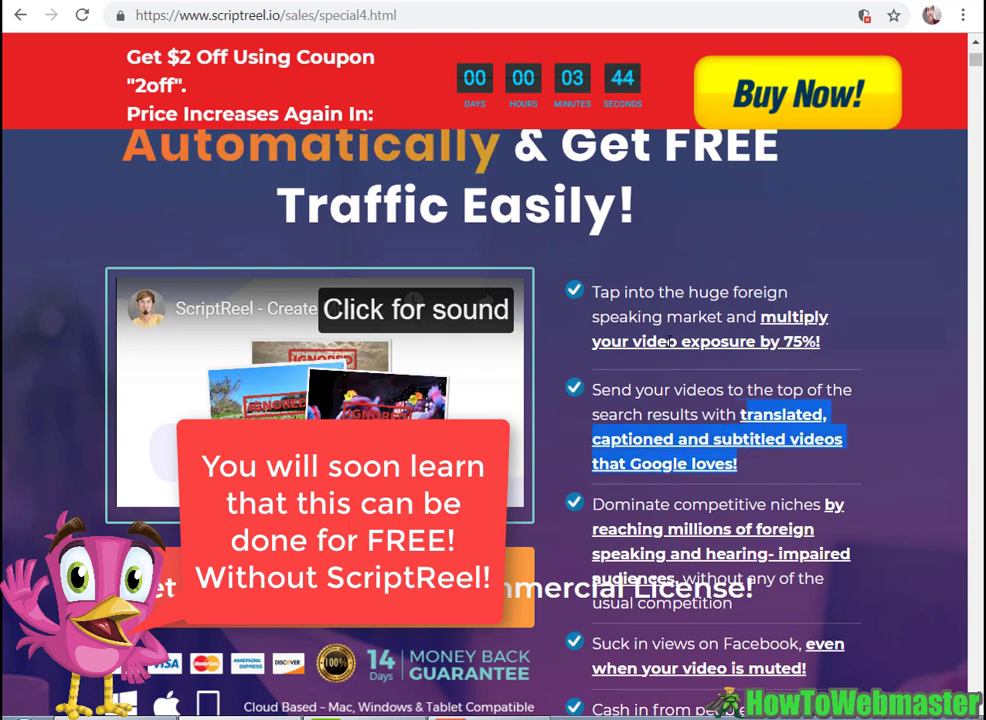
scroll(699, 362, "down", 1)
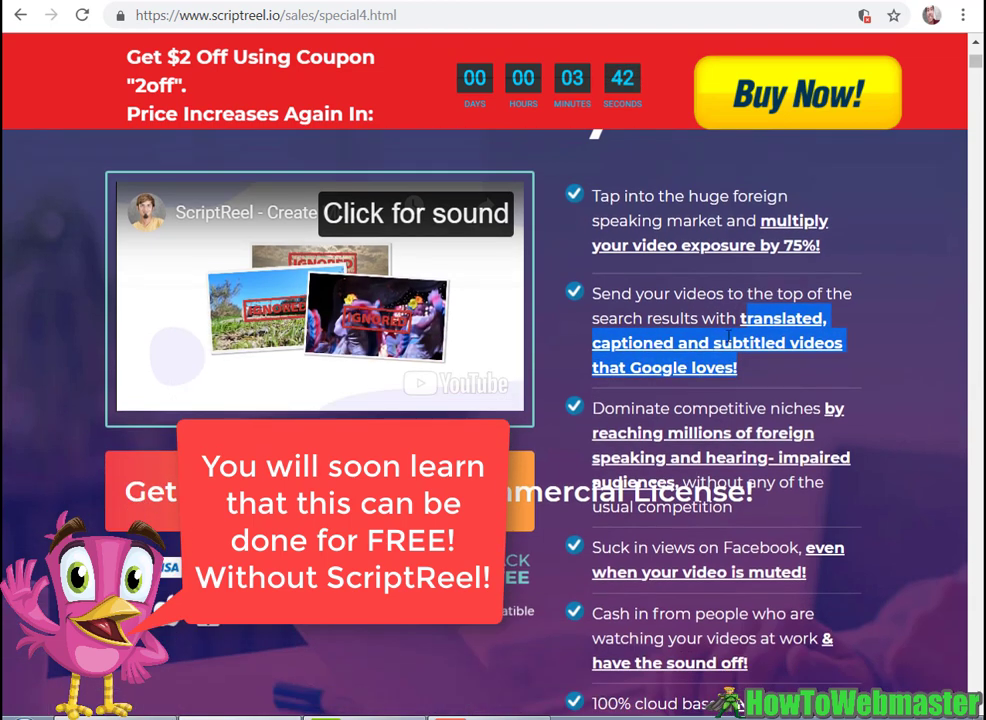
scroll(798, 383, "down", 2)
scroll(800, 375, "up", 2)
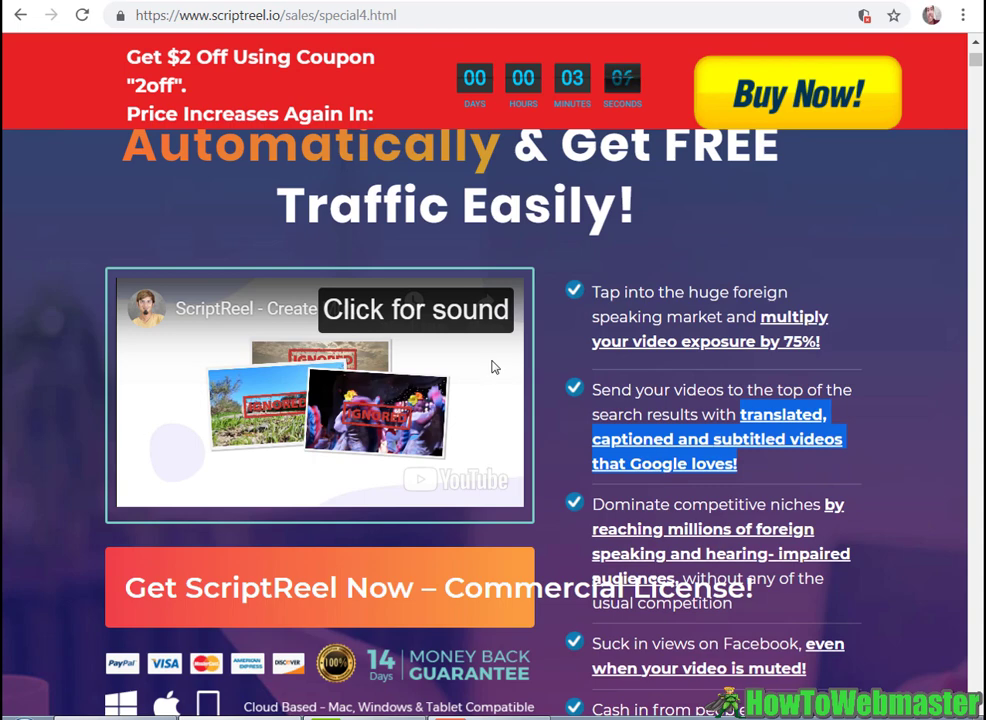
scroll(493, 367, "up", 3)
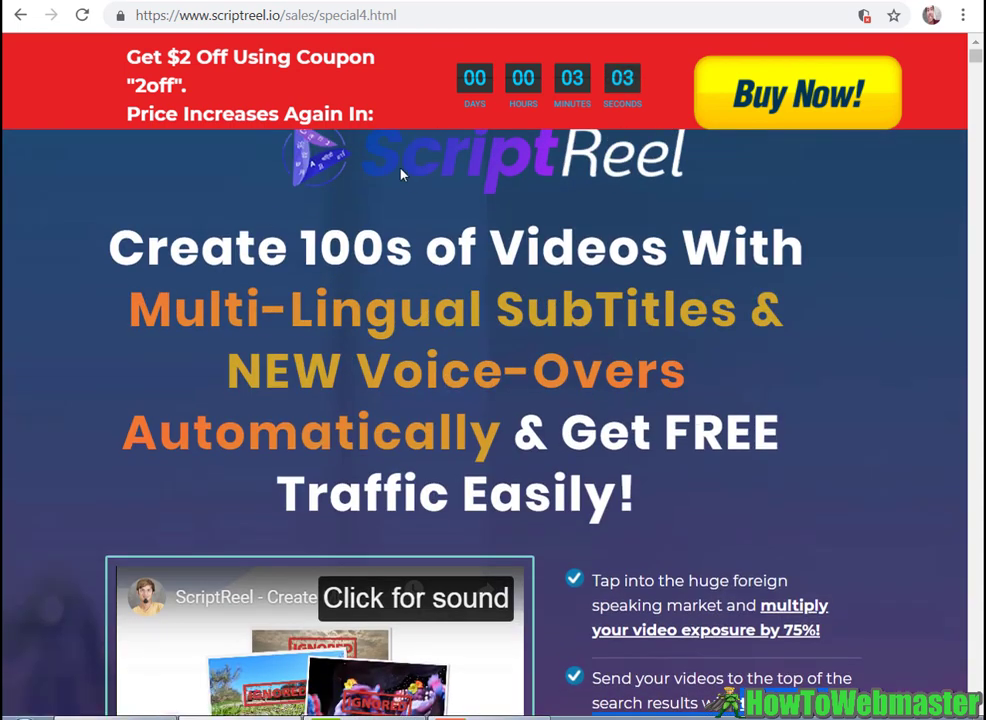
scroll(606, 349, "down", 2)
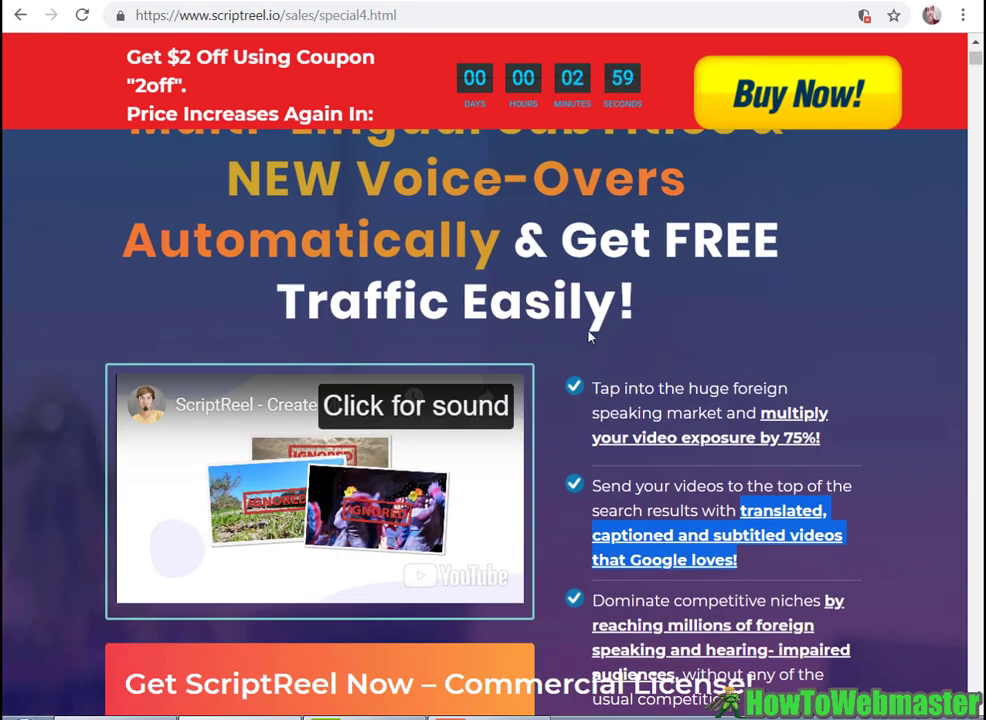
scroll(517, 310, "down", 4)
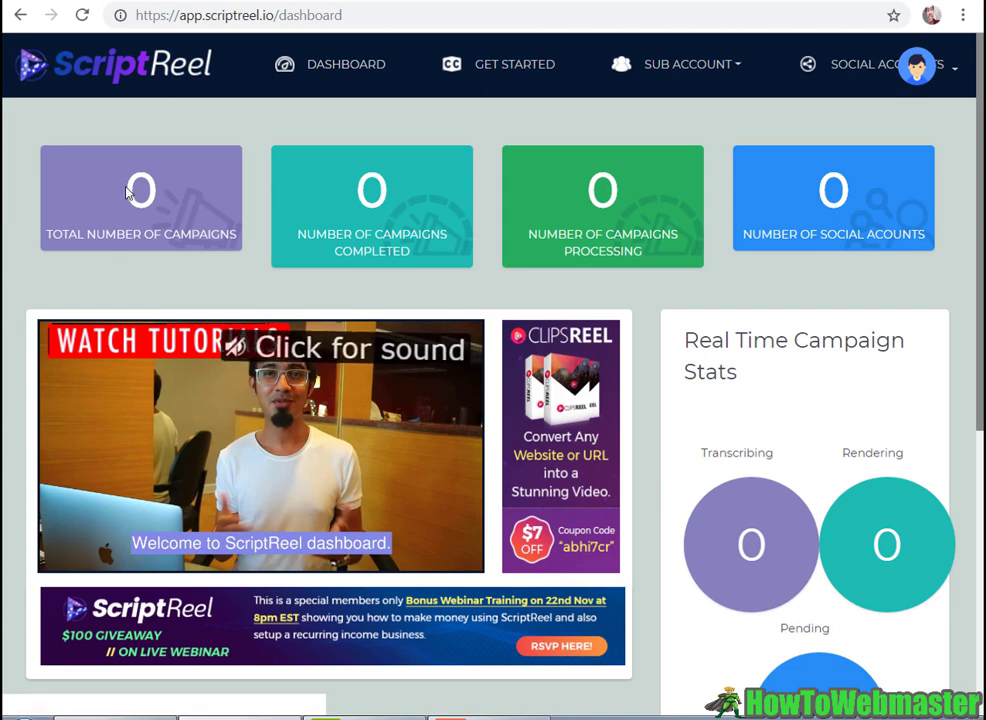
Step: Start a new campaign named "youtube video 1" with the language English US (en-US)
scroll(654, 279, "down", 2)
scroll(654, 279, "down", 2)
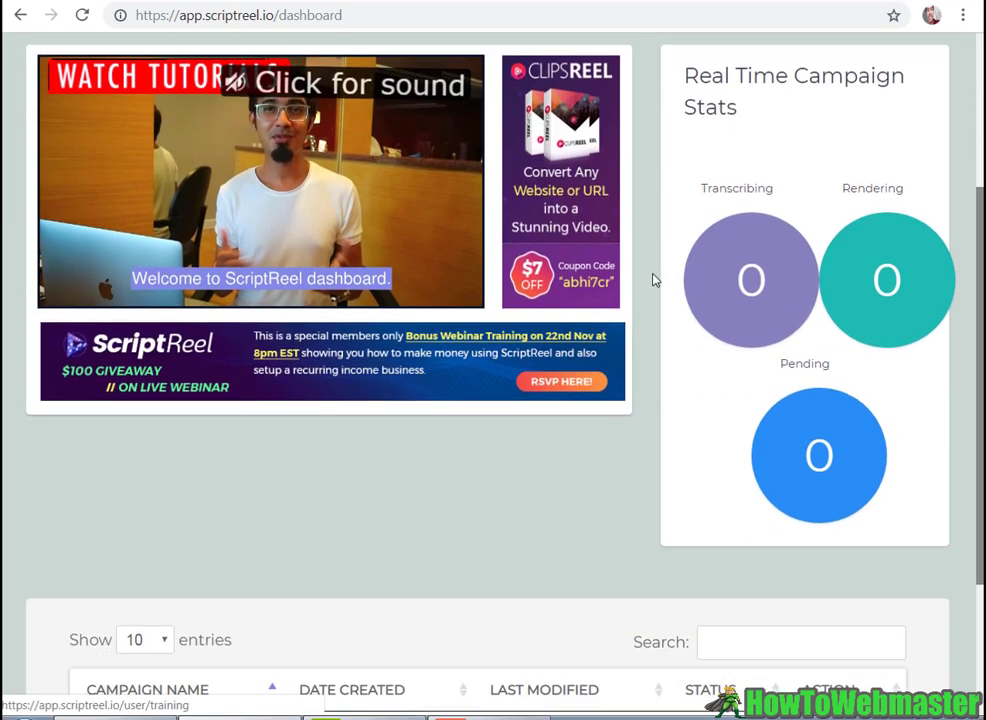
scroll(654, 279, "up", 4)
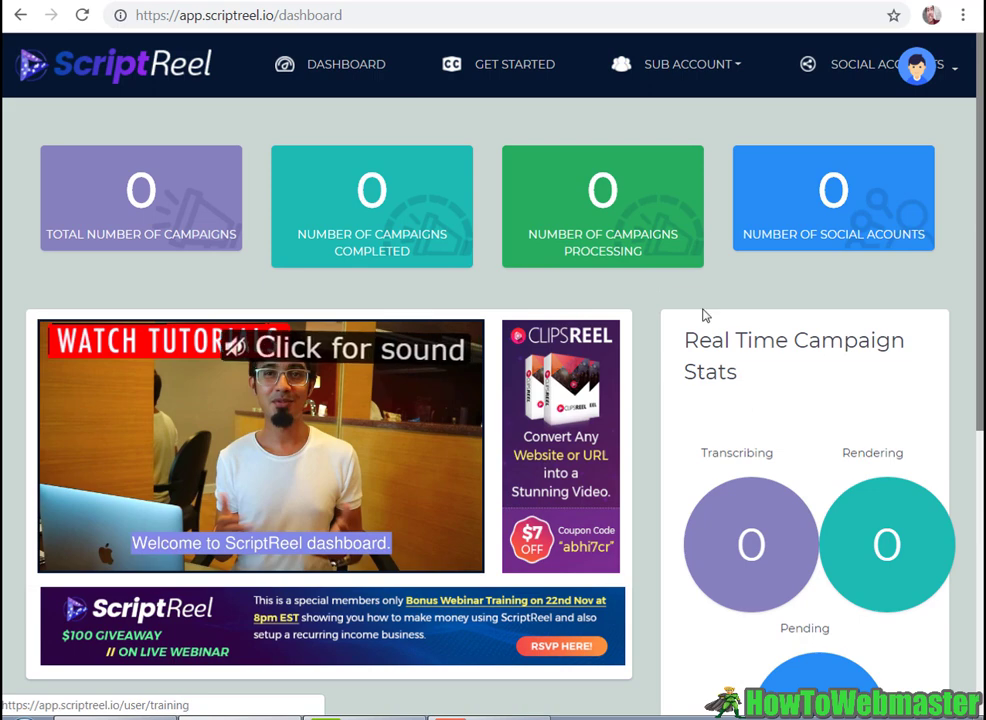
left_click(489, 68)
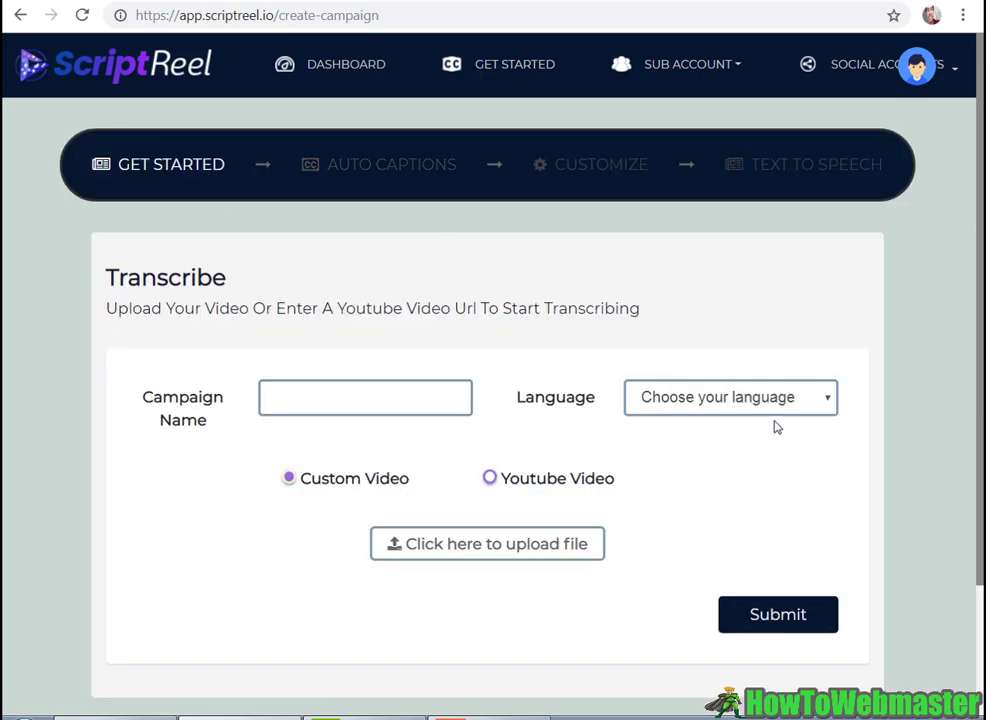
scroll(772, 425, "down", 2)
scroll(469, 299, "up", 2)
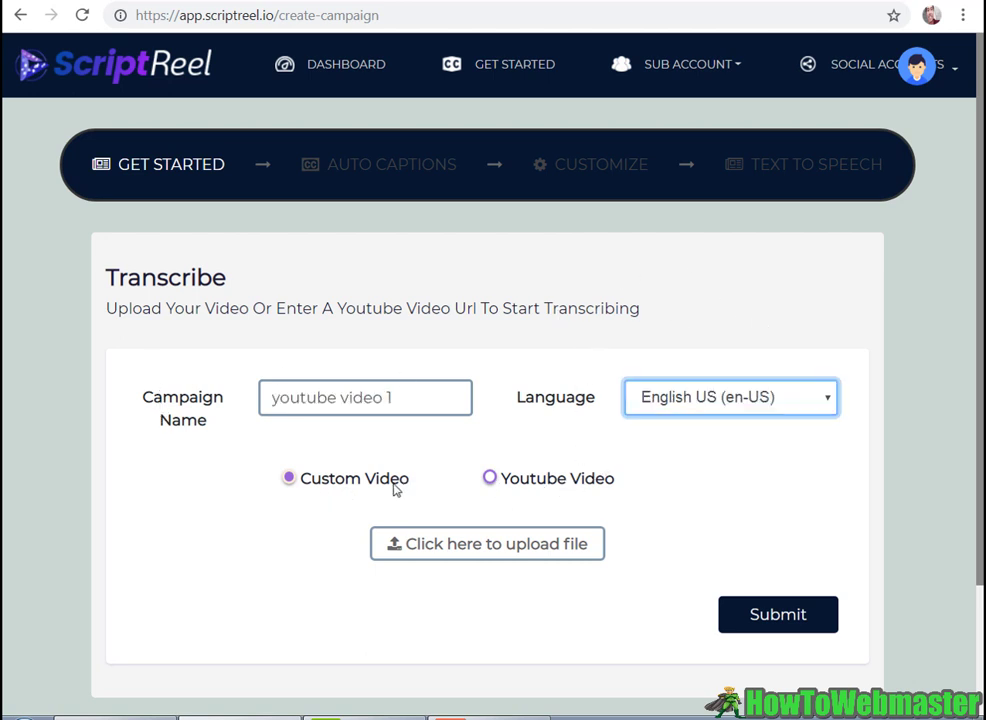
left_click(547, 485)
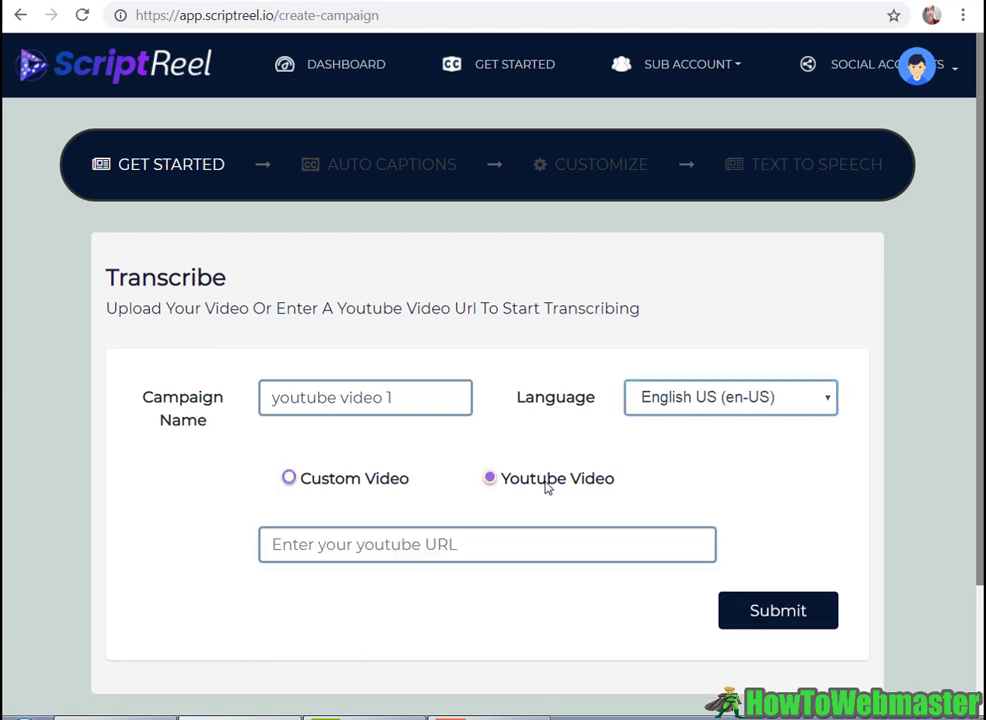
left_click(616, 544)
type("https://youtu.be/GD-5xjx0t7M")
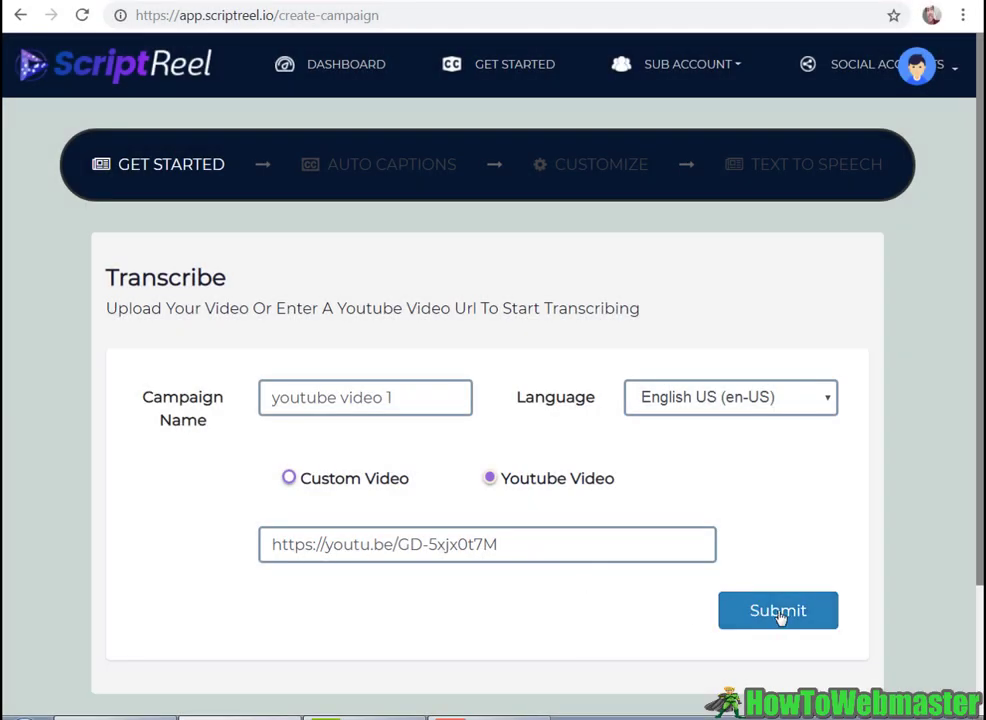
left_click(780, 614)
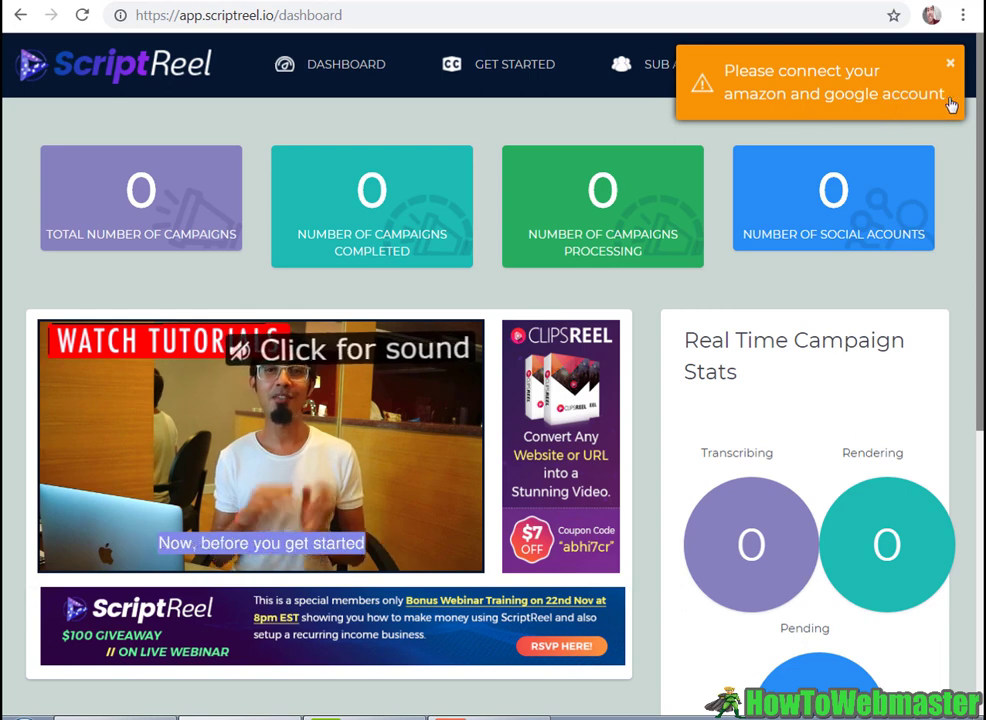
left_click(787, 94)
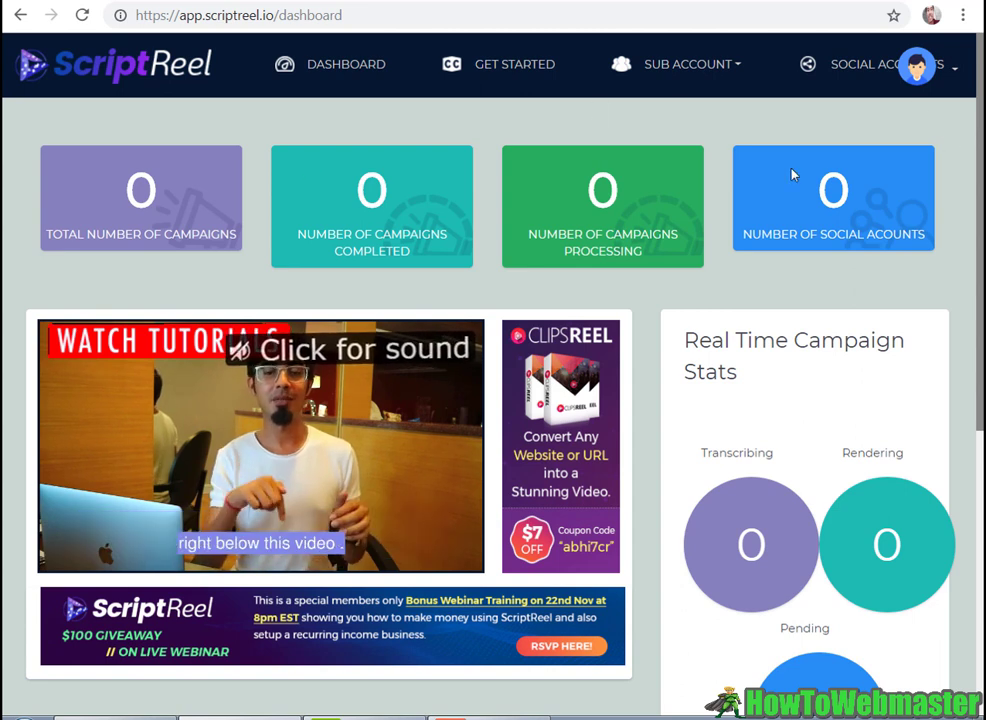
Step: Open the Amazon account connection page and submit the access key and secret key
left_click(957, 78)
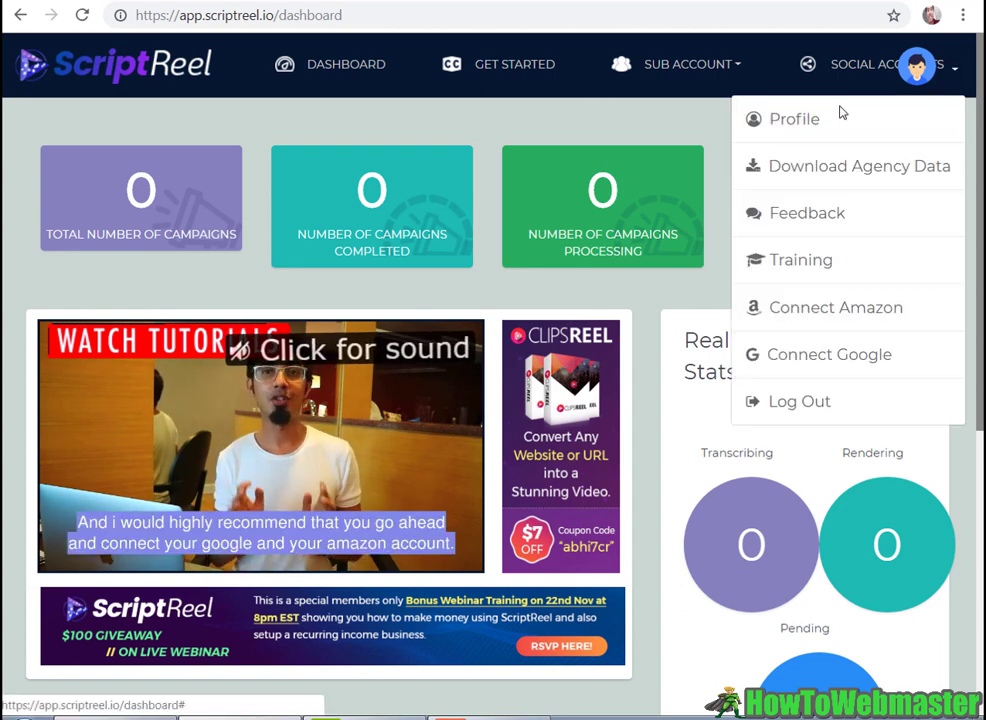
left_click(801, 316)
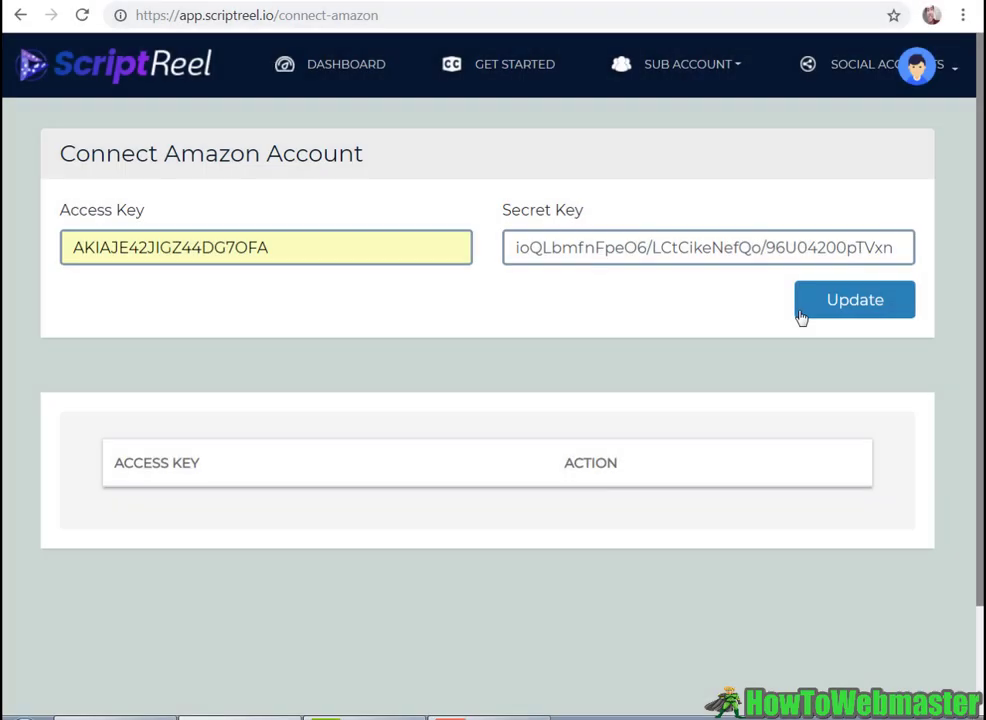
left_click(800, 317)
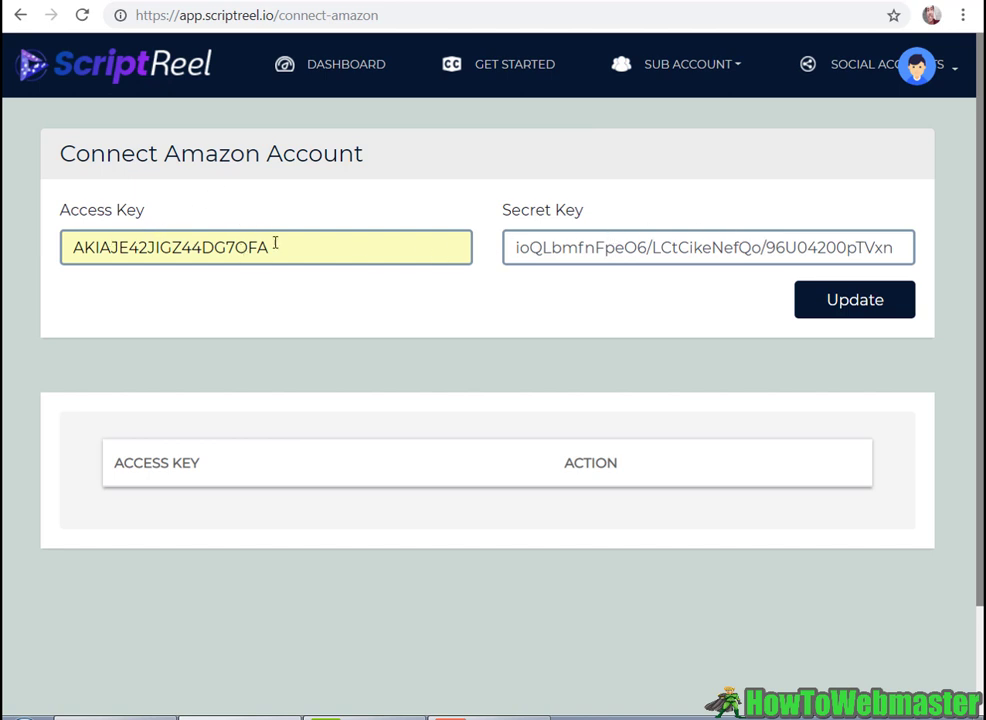
left_click(845, 308)
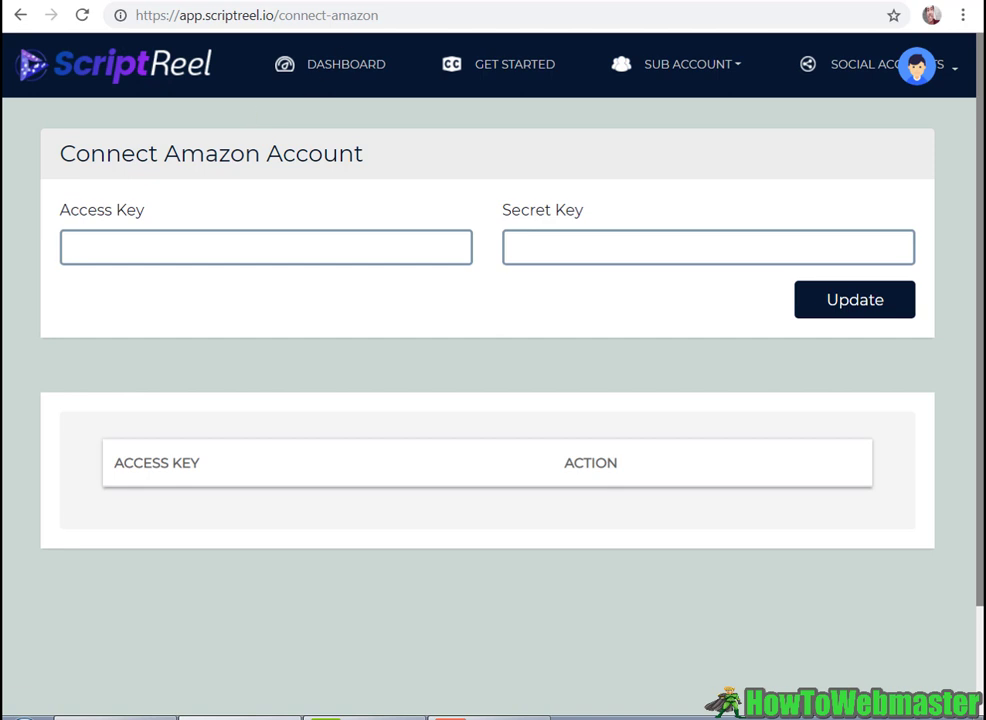
left_click(952, 72)
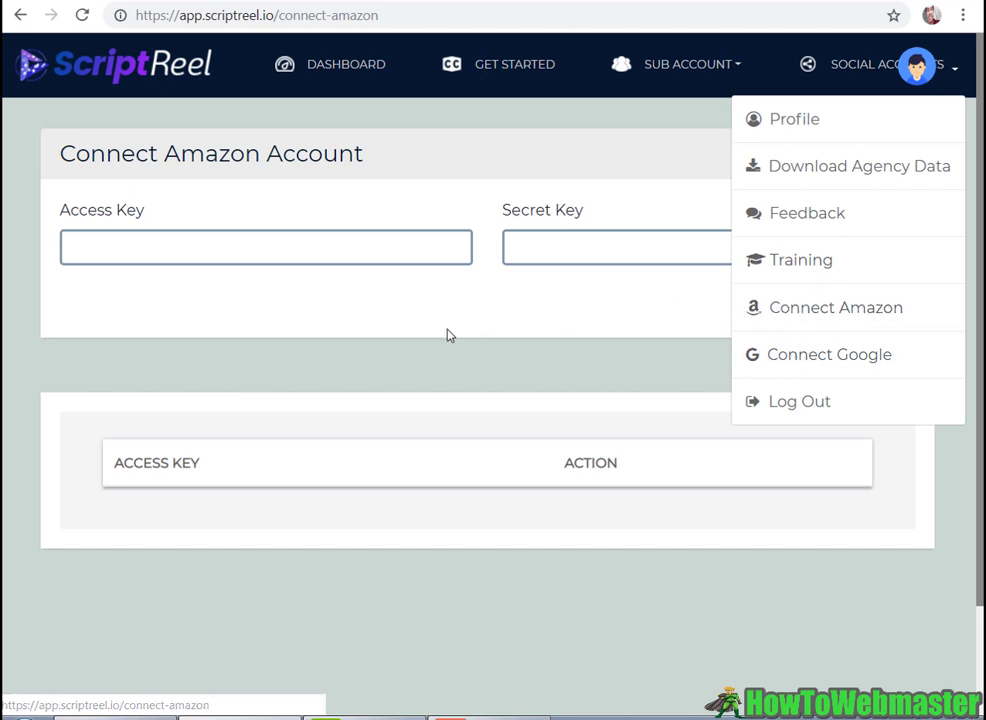
Step: Switch to the Amazon Lex pricing page and examine the speech and text request costs in both pricing examples
left_click(484, 207)
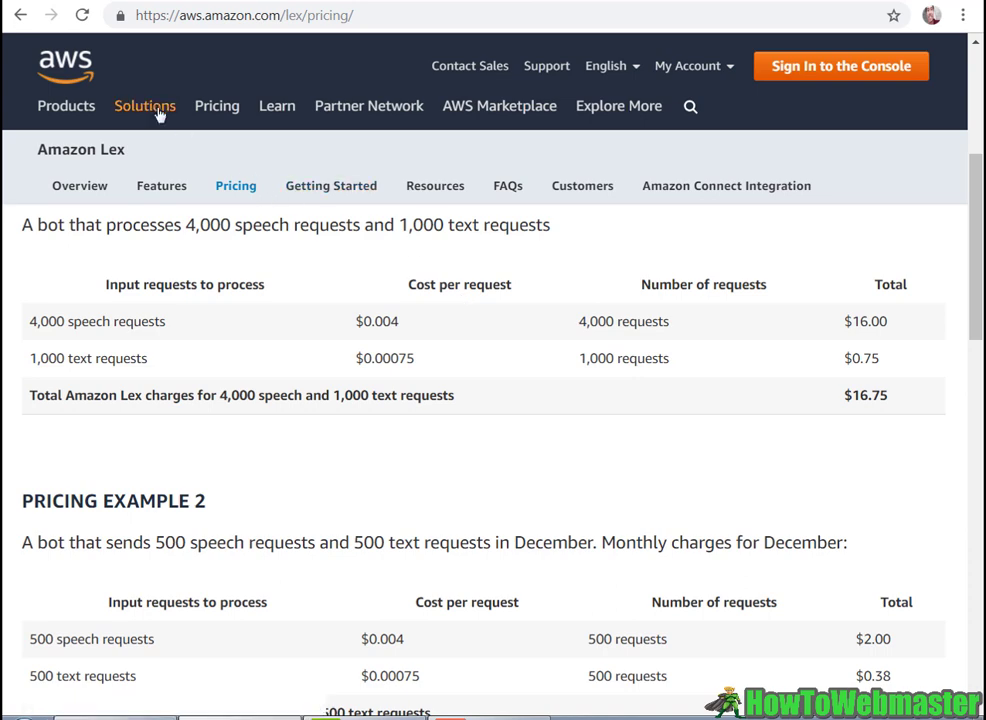
scroll(312, 308, "up", 2)
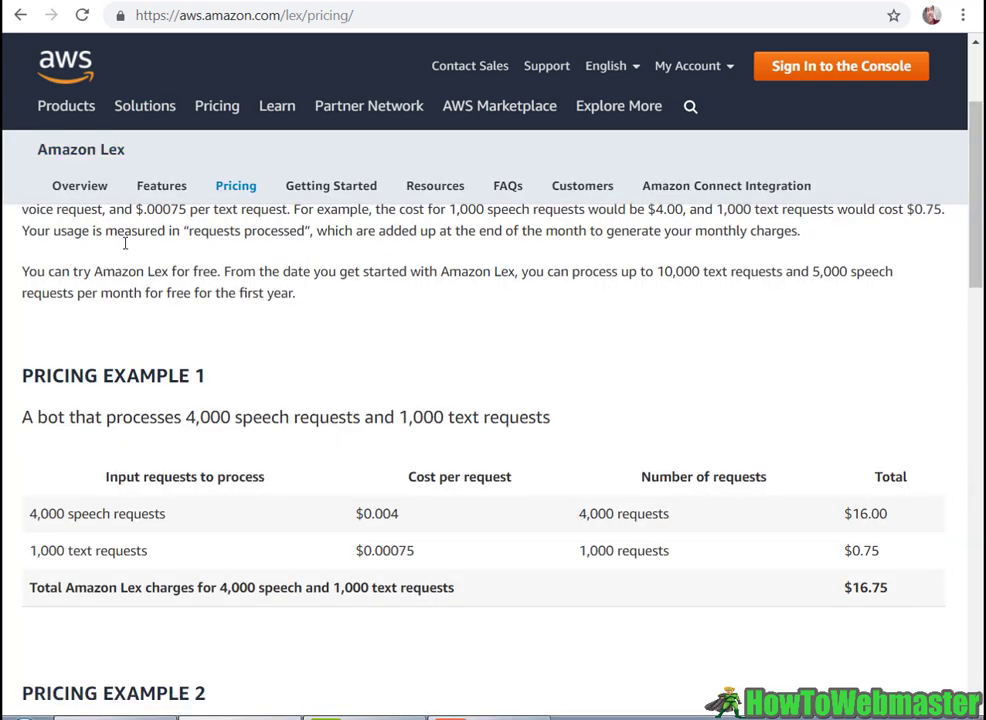
scroll(195, 304, "down", 1)
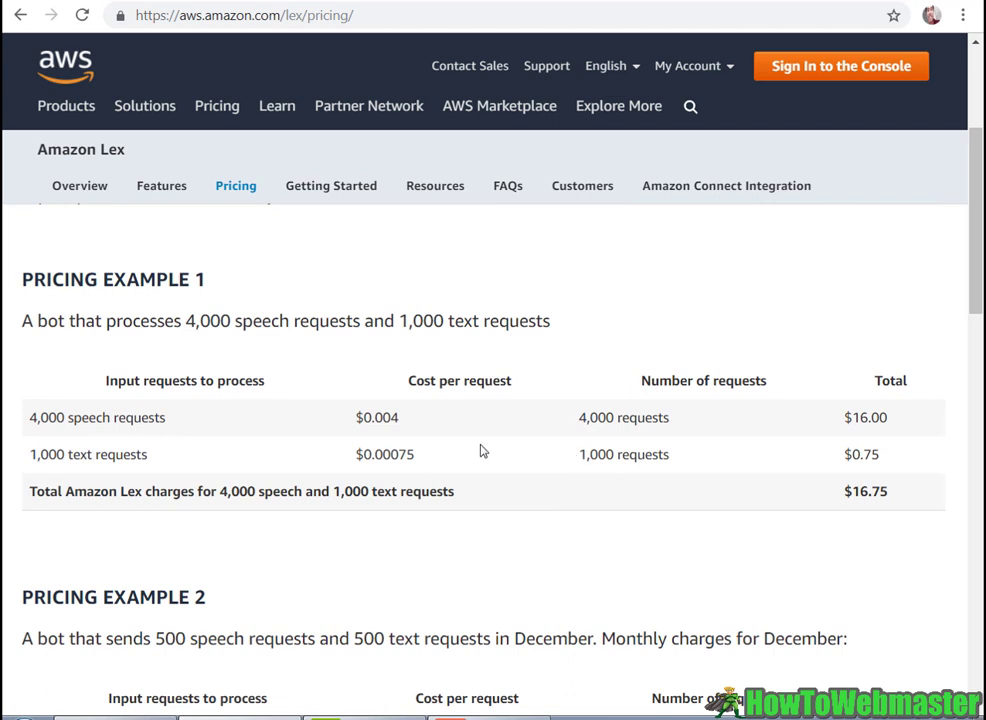
left_click_drag(40, 455, 249, 464)
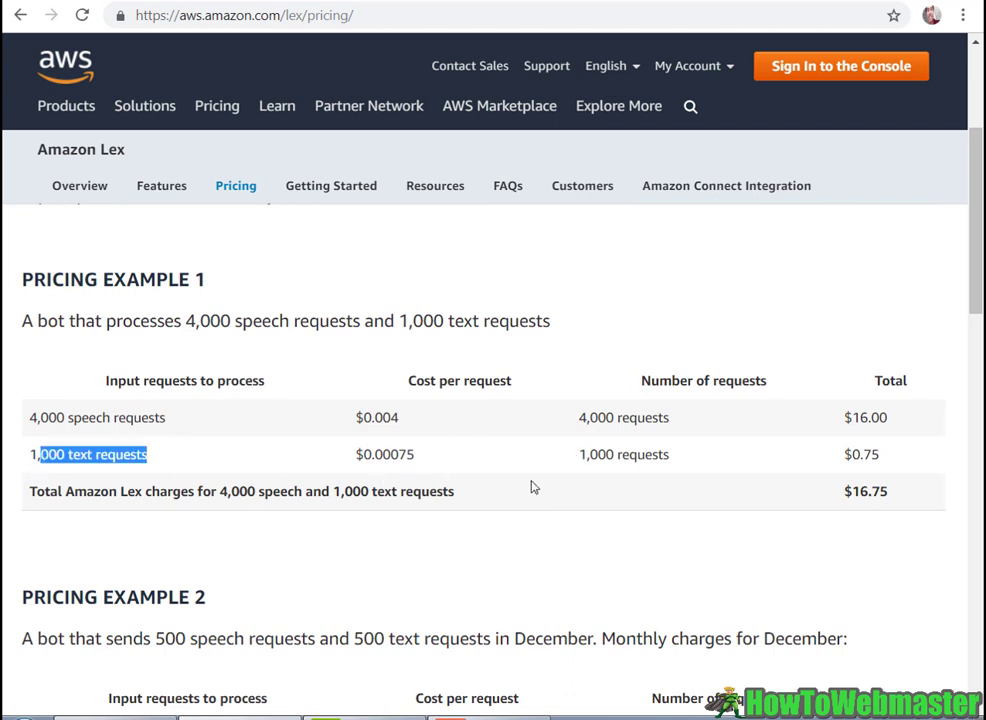
left_click_drag(414, 455, 372, 456)
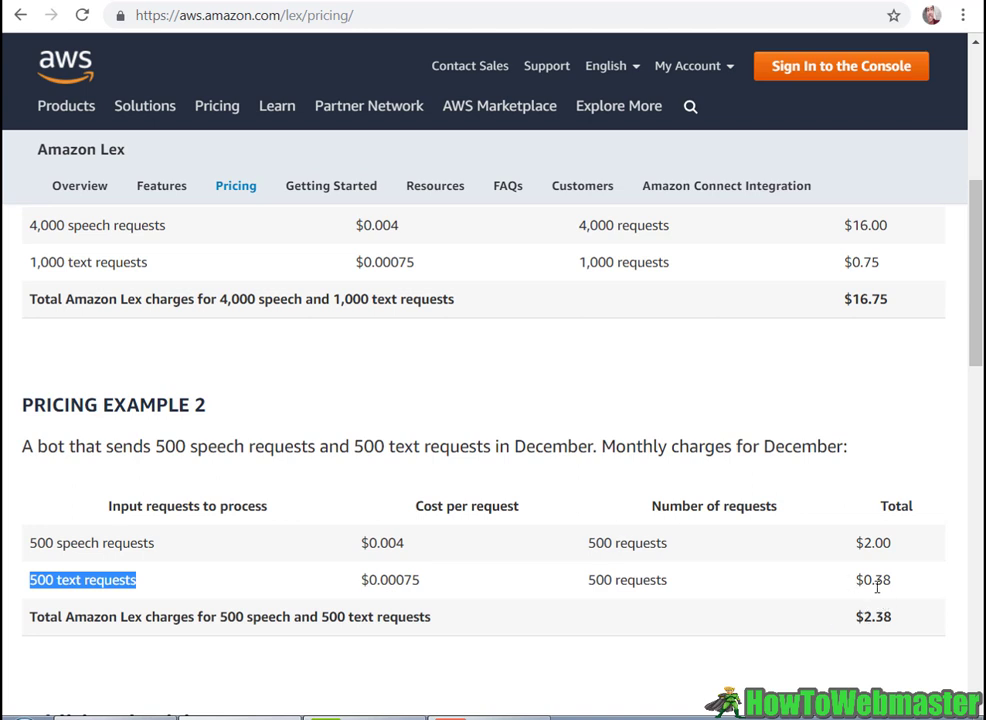
left_click_drag(877, 588, 925, 591)
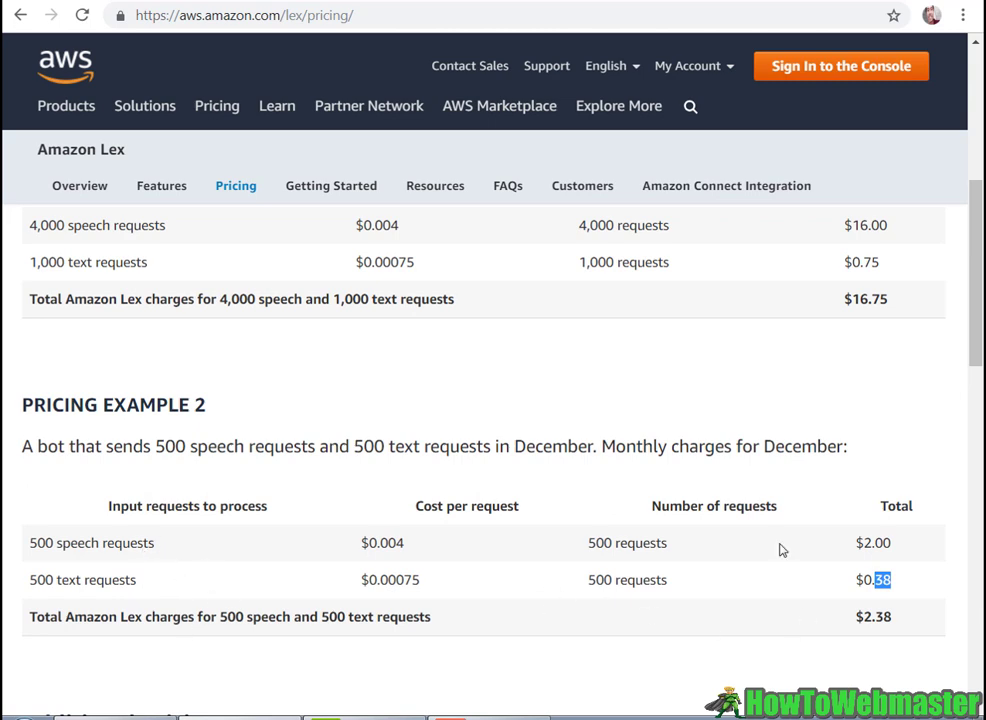
scroll(790, 576, "up", 2)
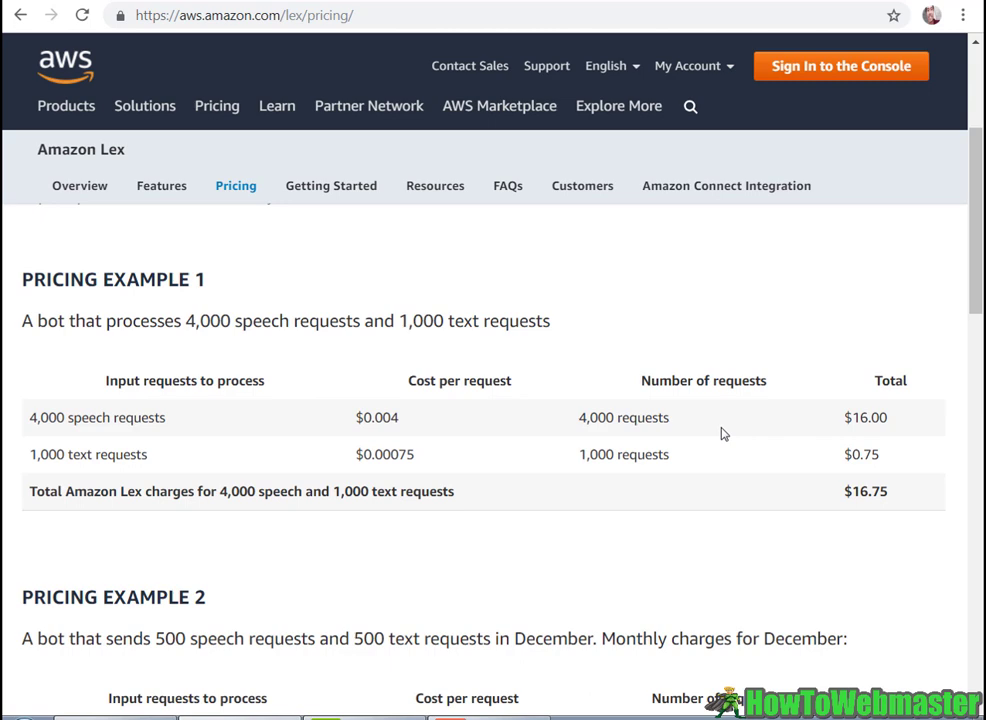
scroll(724, 434, "up", 1)
scroll(690, 432, "up", 3)
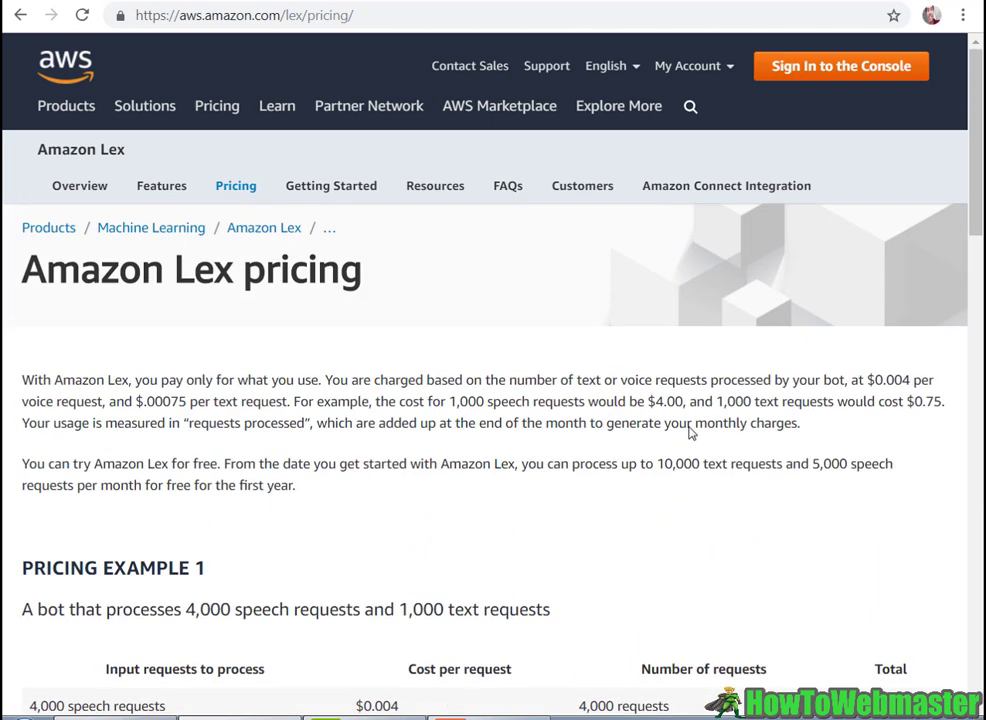
scroll(640, 450, "down", 3)
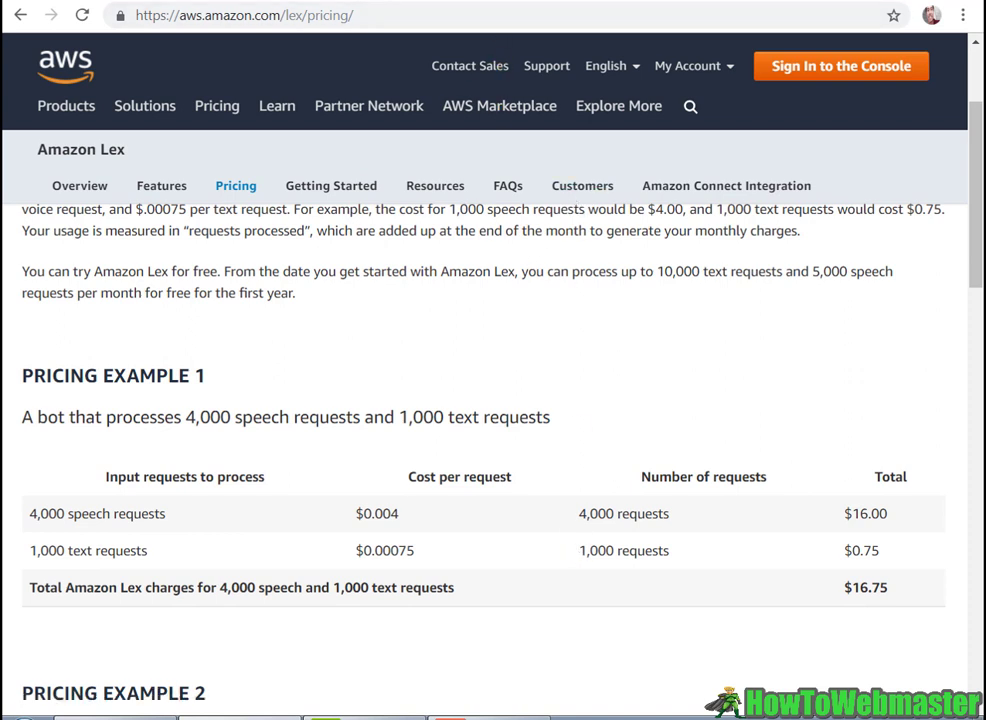
Step: Return to the ScriptReel sales page and read its "How Does It Work?" section and the FAQ
left_click(300, 2)
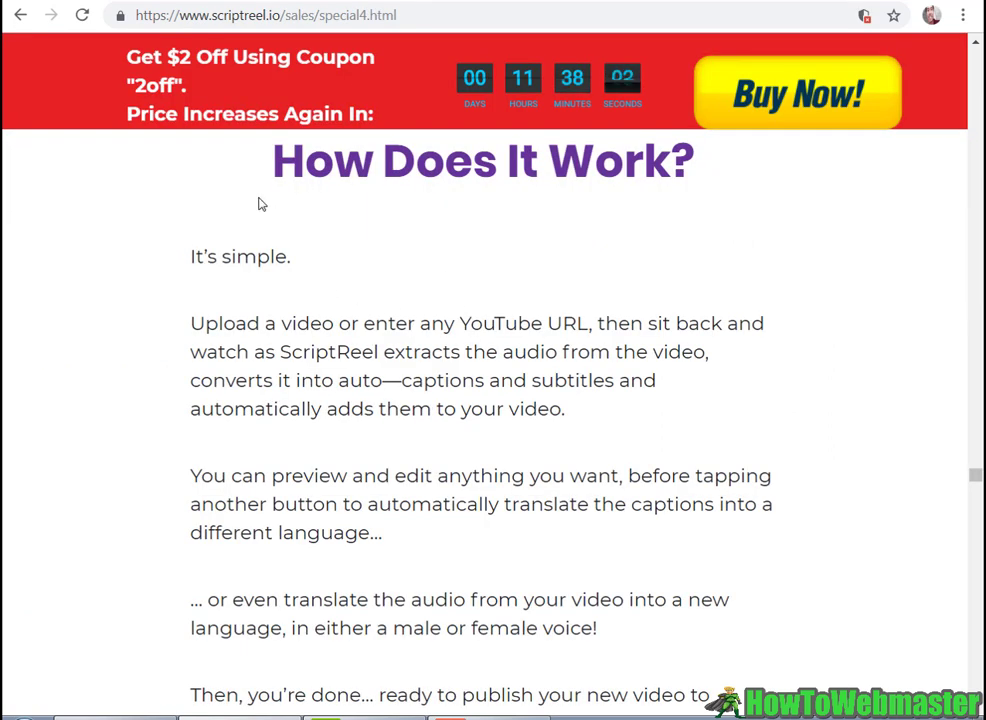
left_click_drag(258, 200, 768, 203)
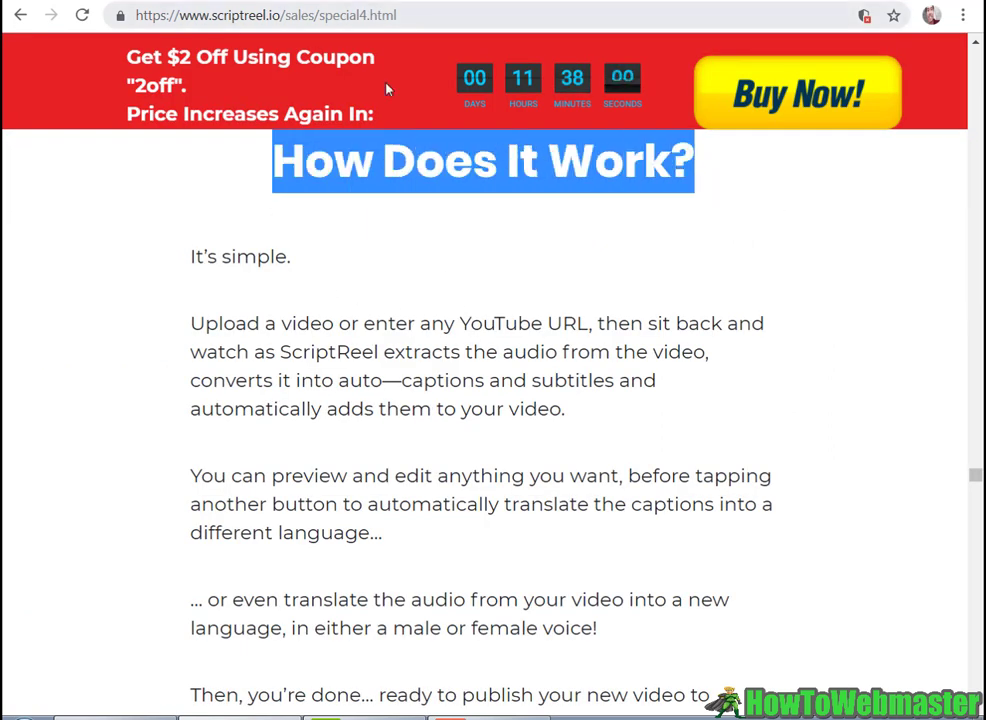
left_click(286, 176)
left_click_drag(334, 181, 589, 185)
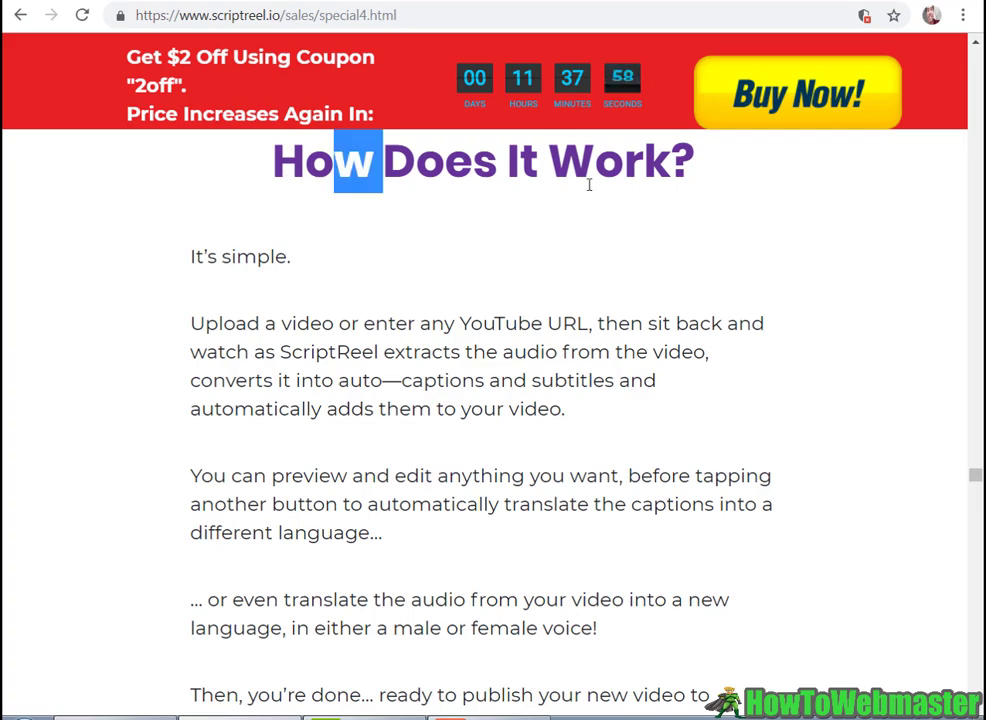
scroll(511, 370, "down", 4)
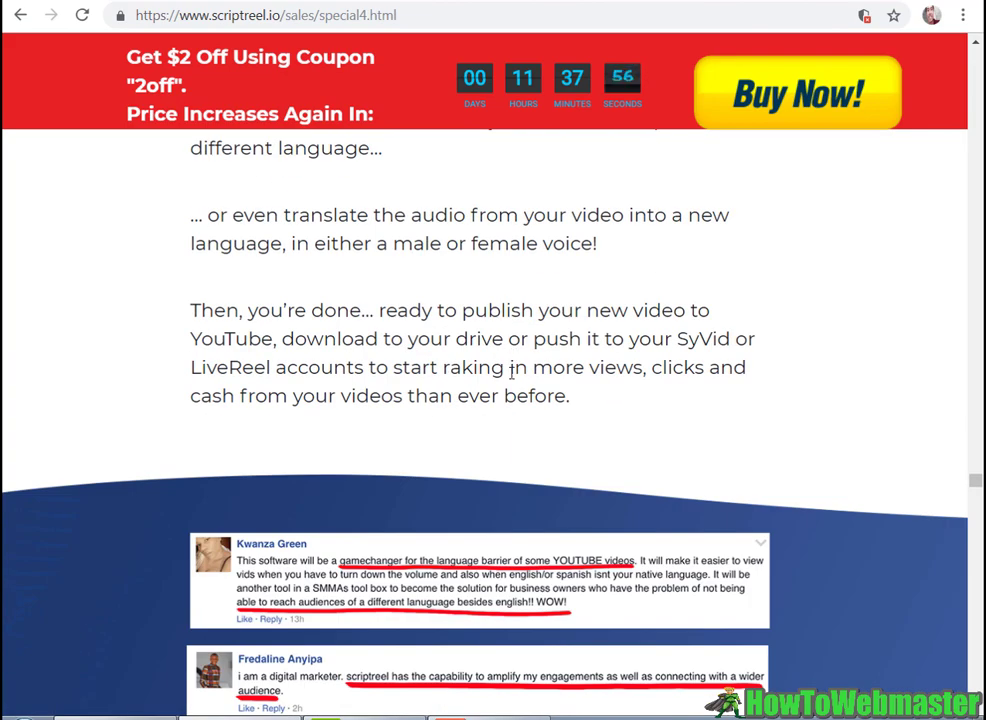
left_click_drag(976, 485, 979, 663)
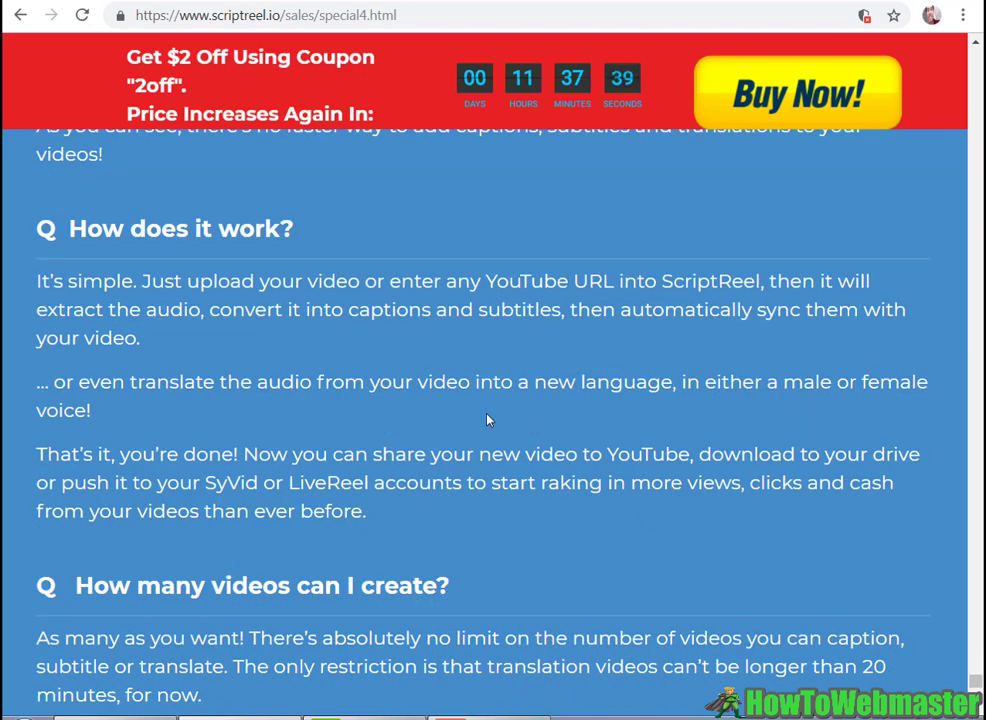
Step: Highlight the FAQ answer explaining that ScriptReel extracts audio from an uploaded video or YouTube URL and converts it into captions and subtitles
left_click_drag(140, 281, 515, 310)
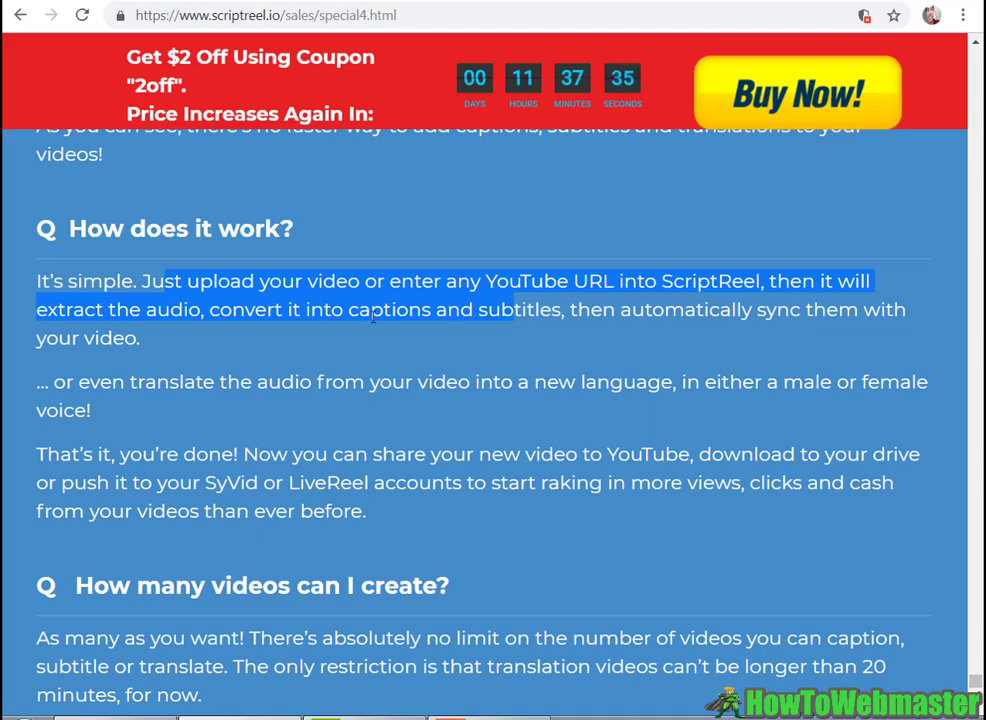
scroll(708, 352, "down", 2)
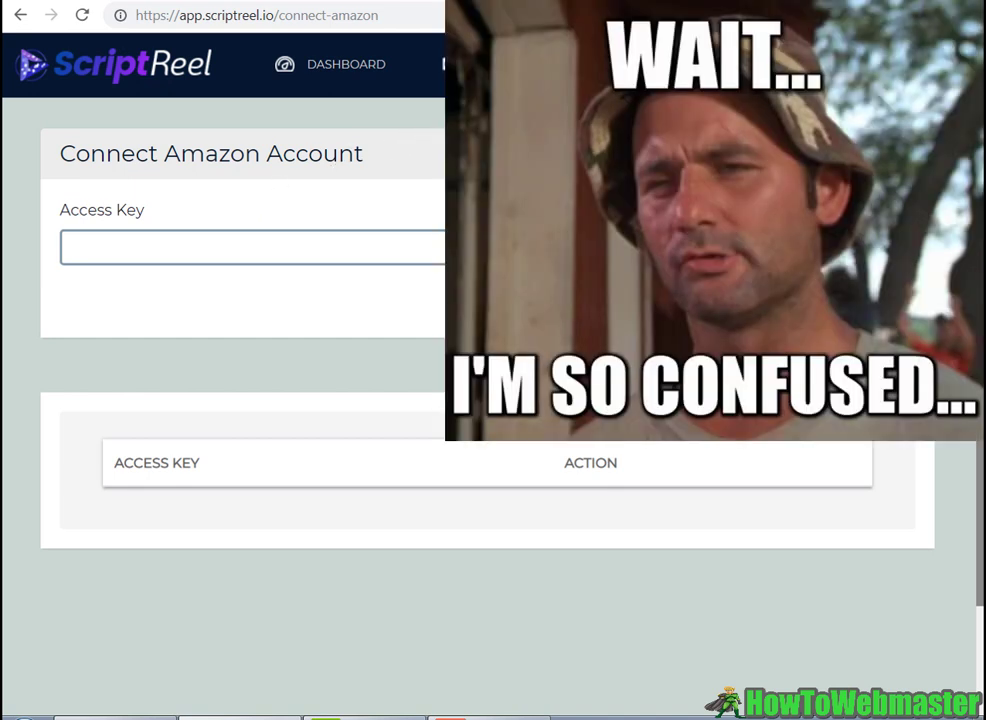
Step: Switch to the spinner comparison video on YouTube, toggle its closed captions off and on, and play a few seconds to check them
left_click(204, 4)
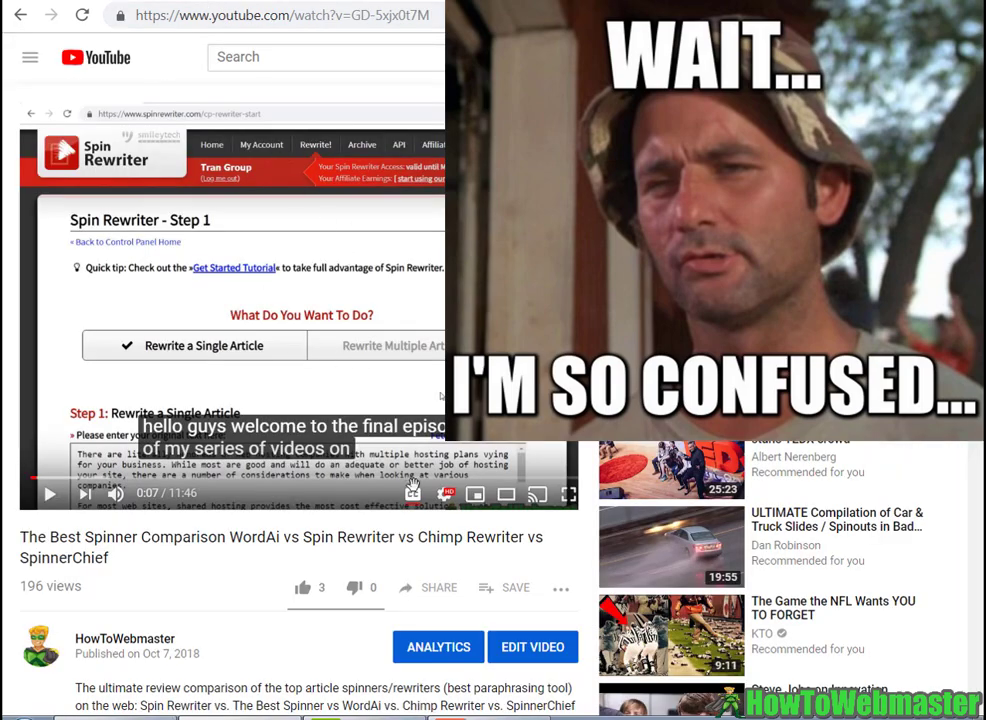
scroll(235, 572, "down", 2)
scroll(235, 572, "up", 2)
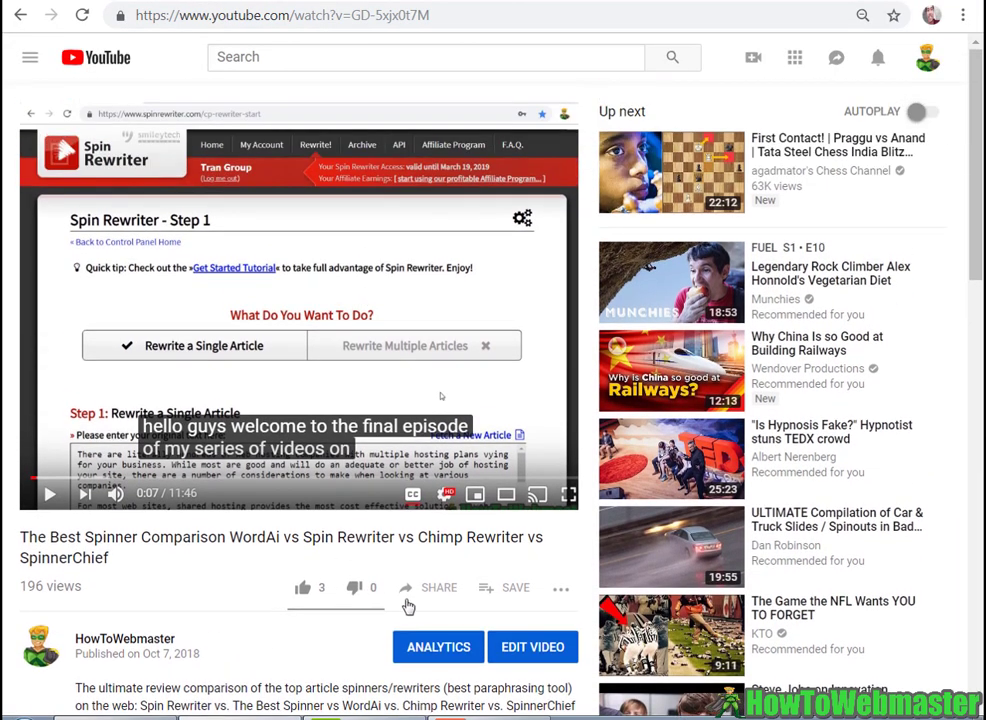
left_click(412, 494)
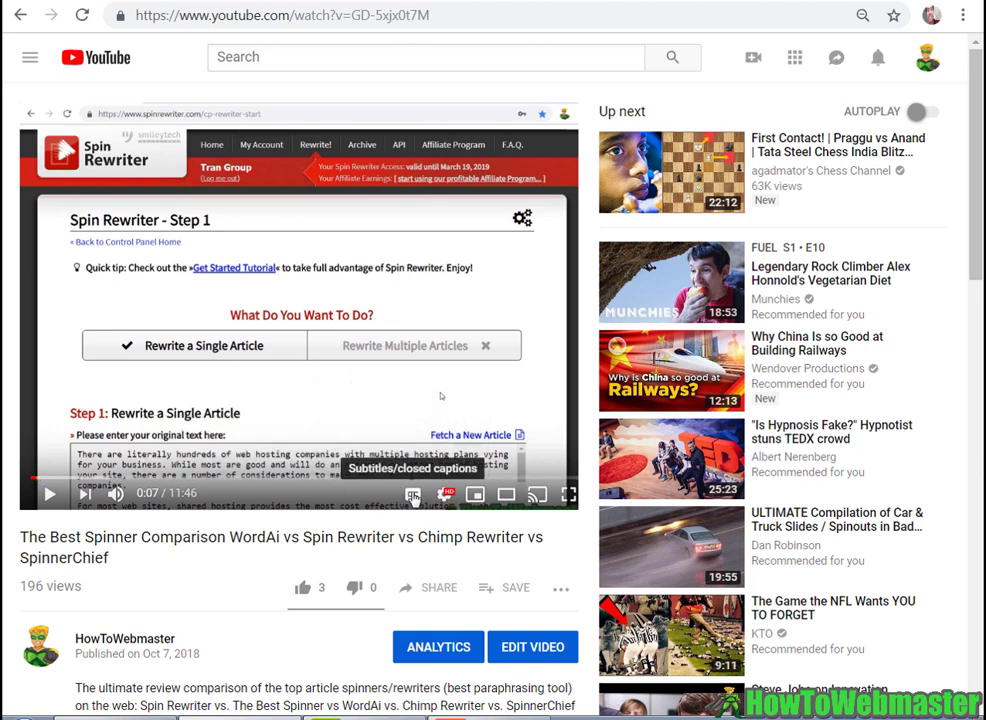
left_click(47, 494)
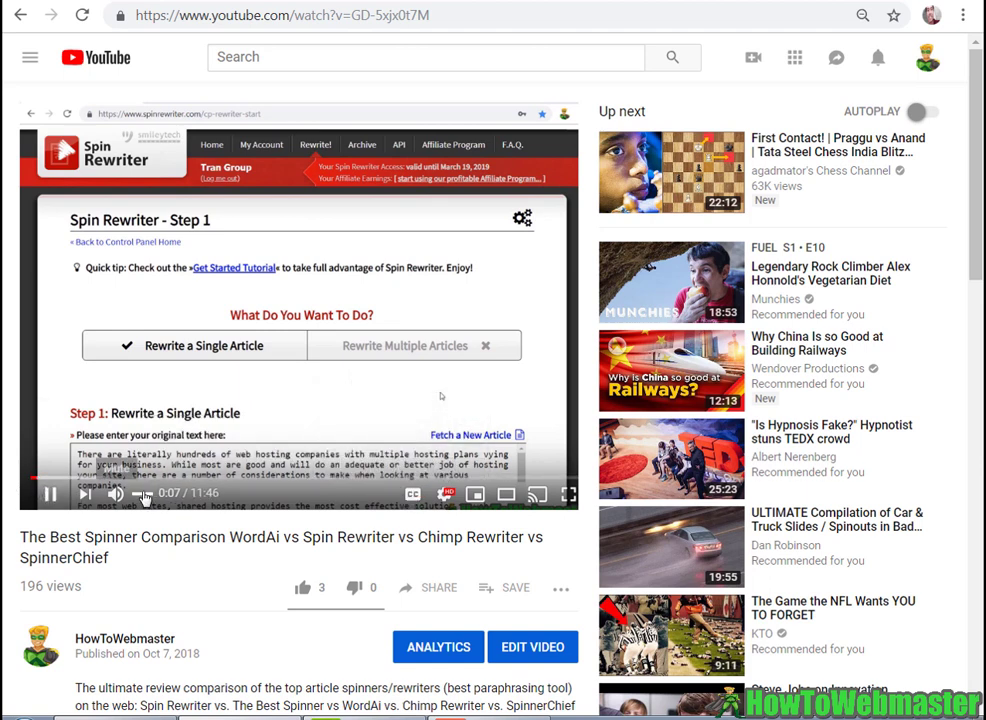
left_click(413, 495)
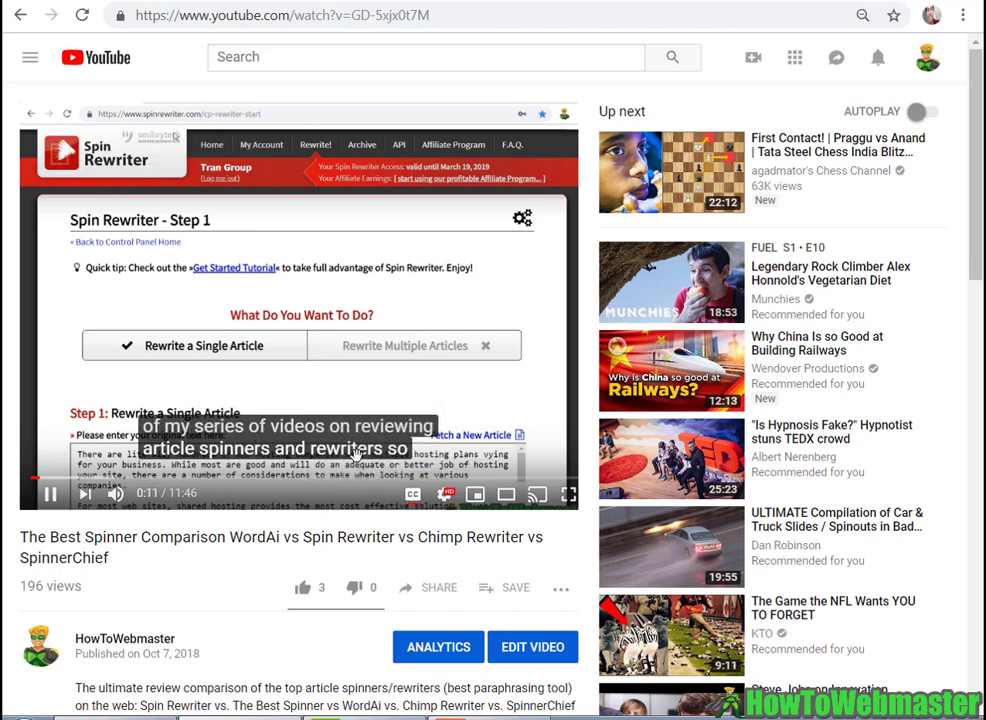
left_click(50, 494)
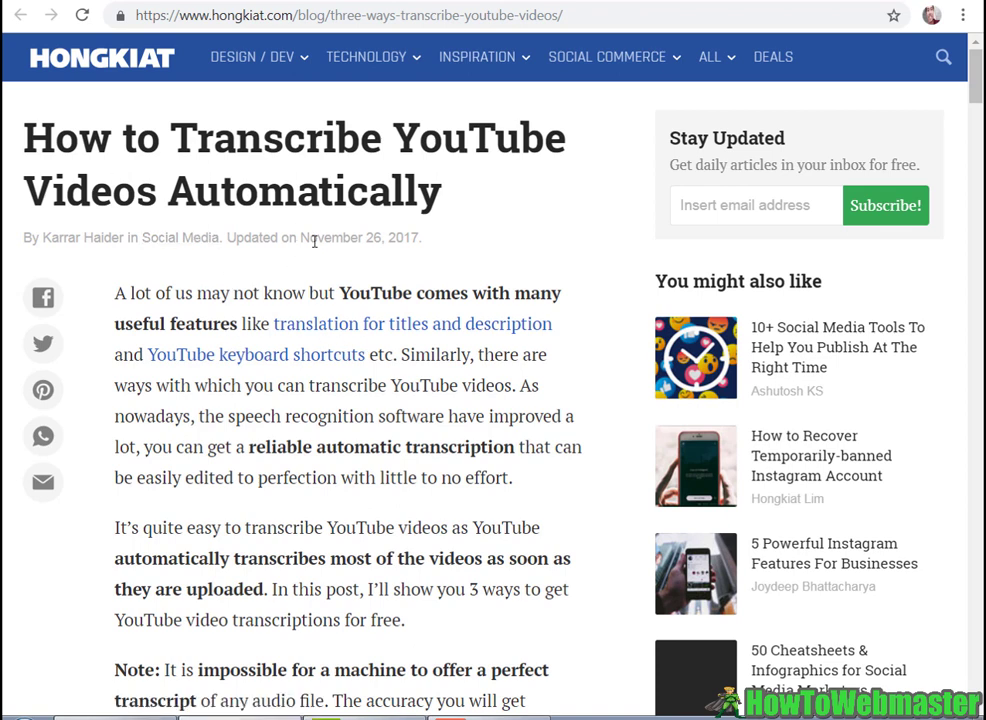
Step: Look through the Hongkiat and TechWiser articles for free ways to transcribe YouTube videos, including downloading existing transcriptions
scroll(432, 355, "down", 1)
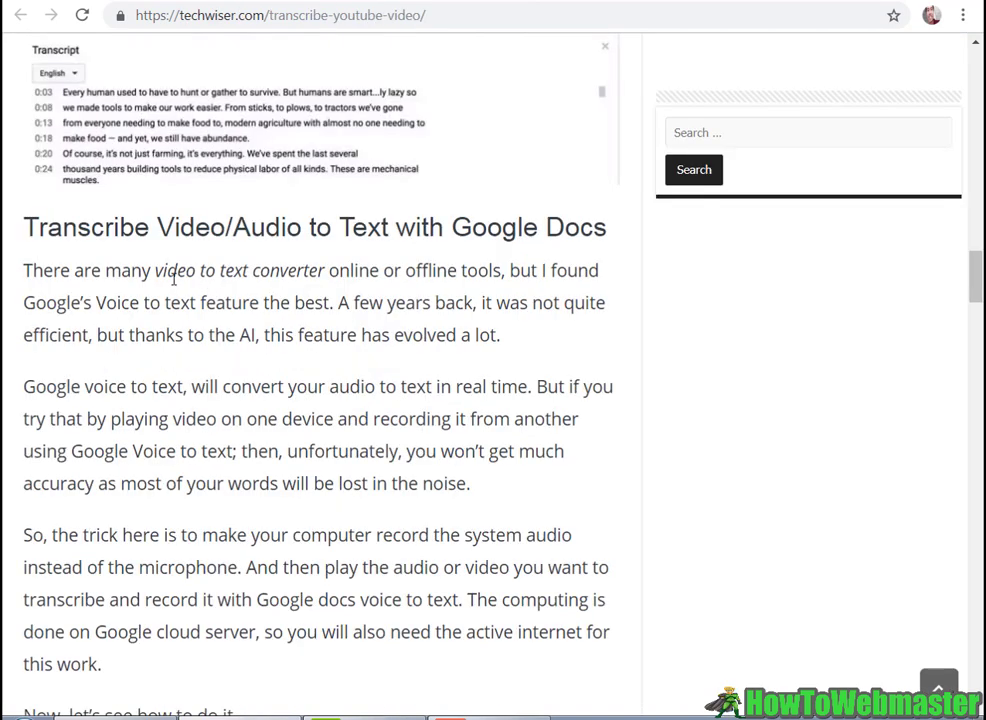
scroll(173, 280, "up", 7)
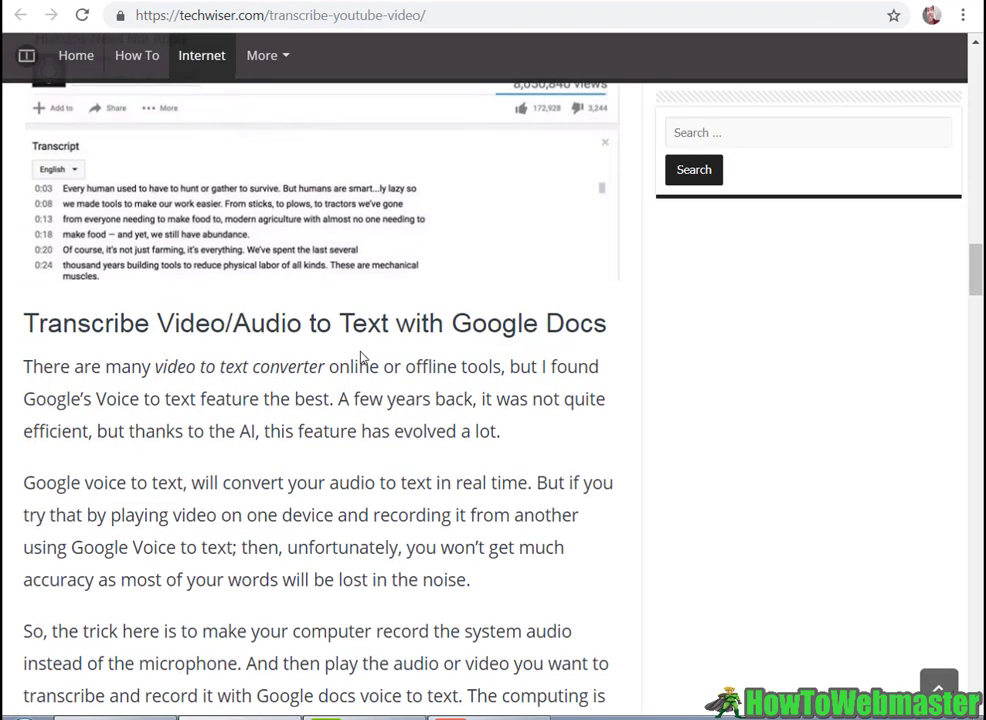
scroll(282, 285, "down", 4)
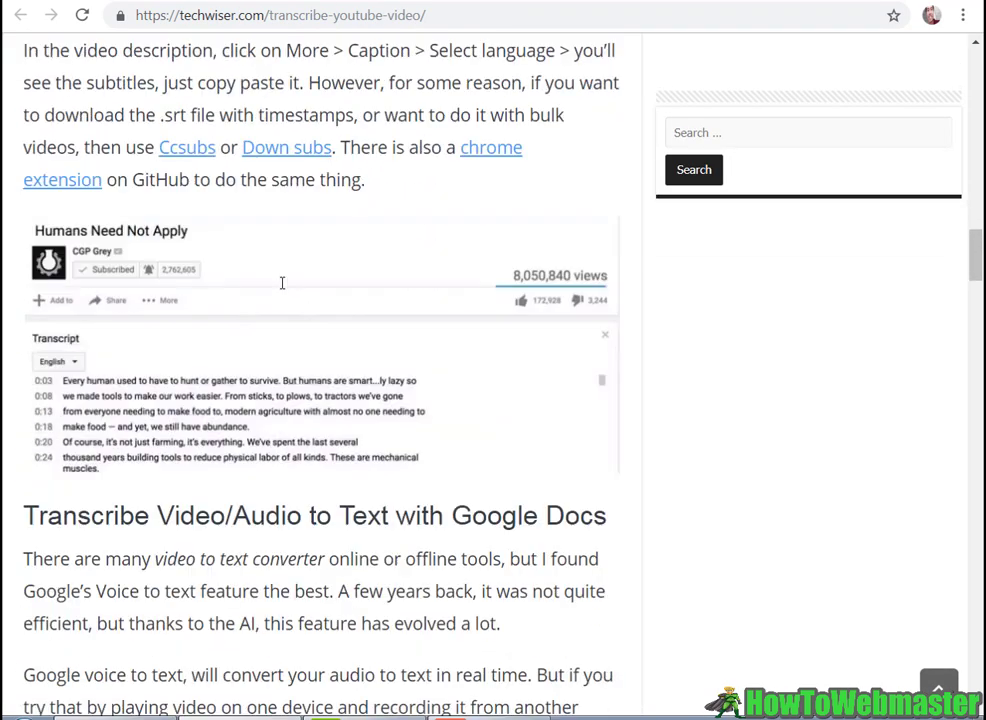
scroll(282, 283, "up", 5)
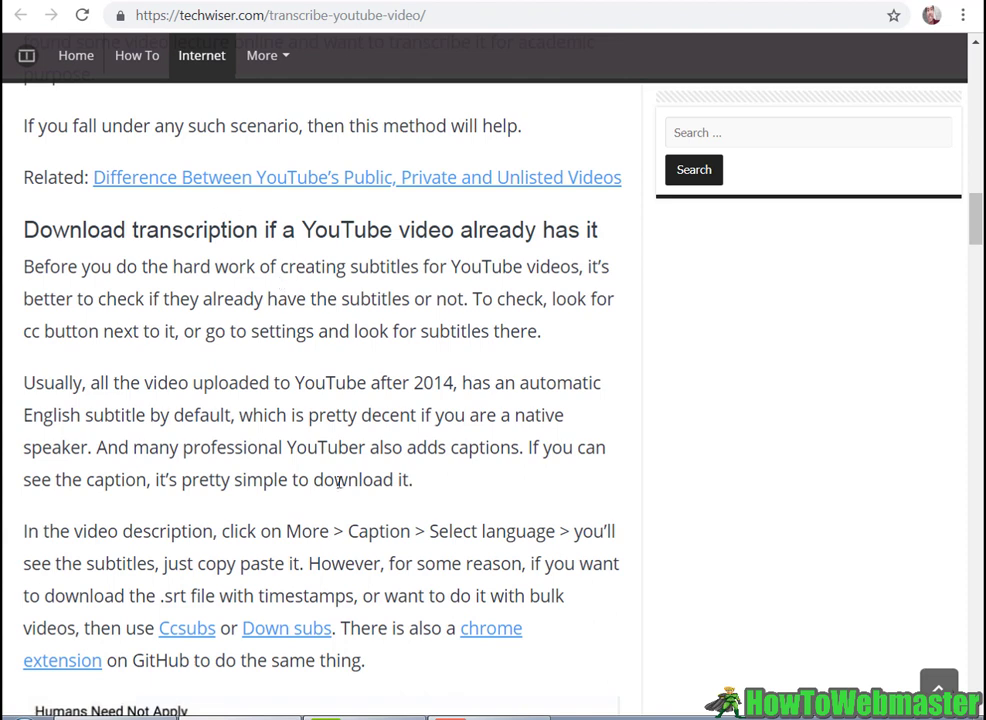
Step: Highlight the TechWiser statements about videos uploaded to YouTube after 2014 and the English subtitle by default
left_click_drag(153, 382, 457, 385)
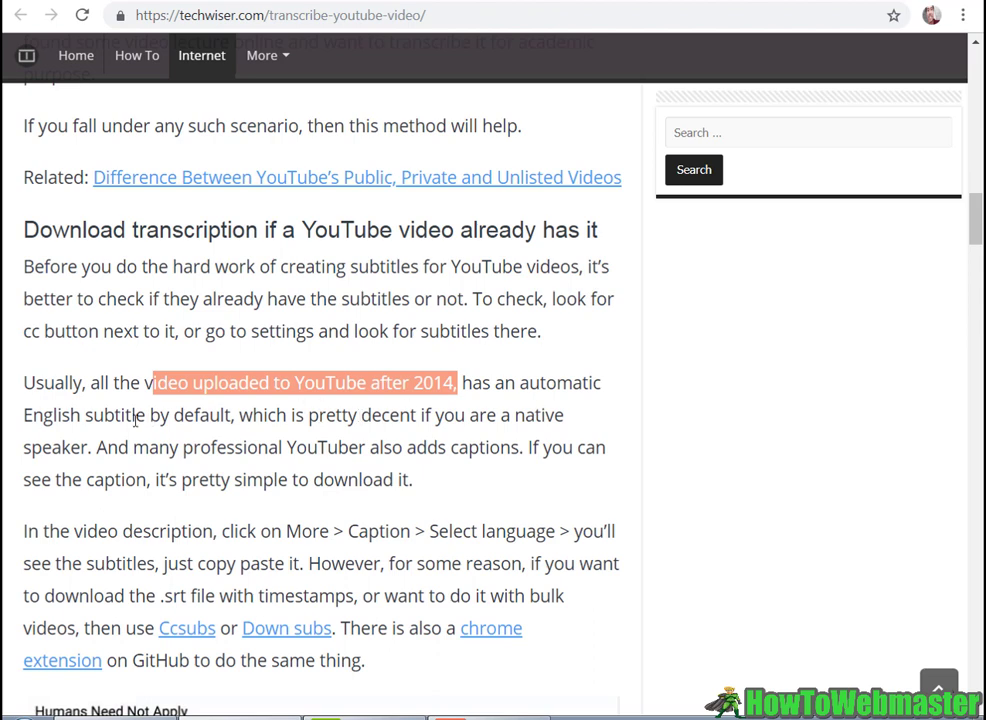
left_click_drag(85, 414, 362, 416)
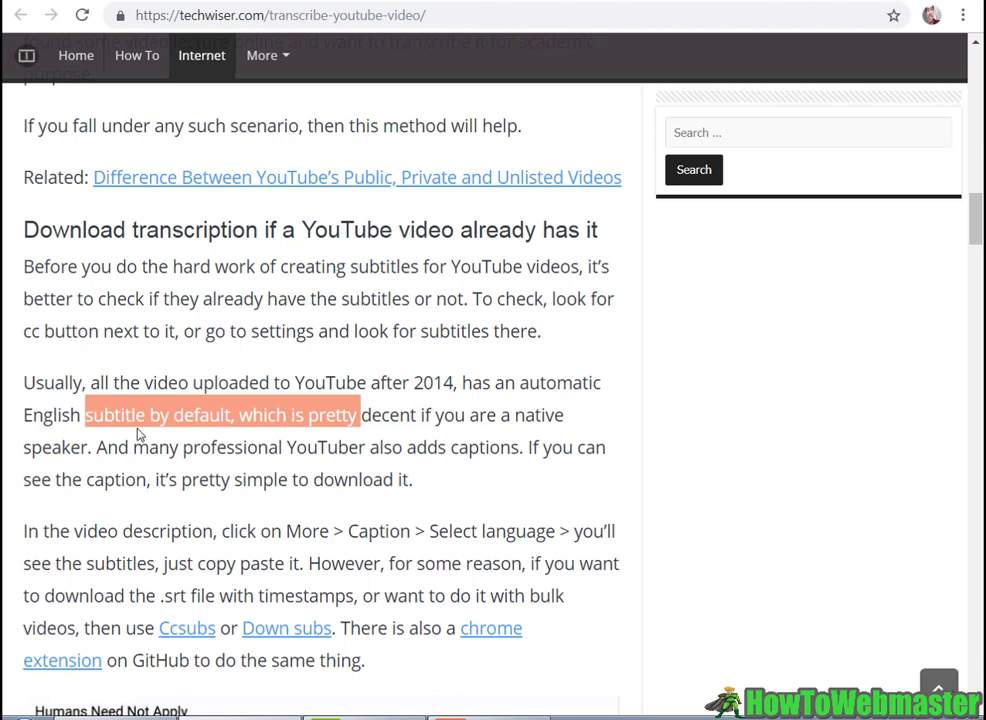
left_click(75, 420)
left_click_drag(33, 416, 231, 420)
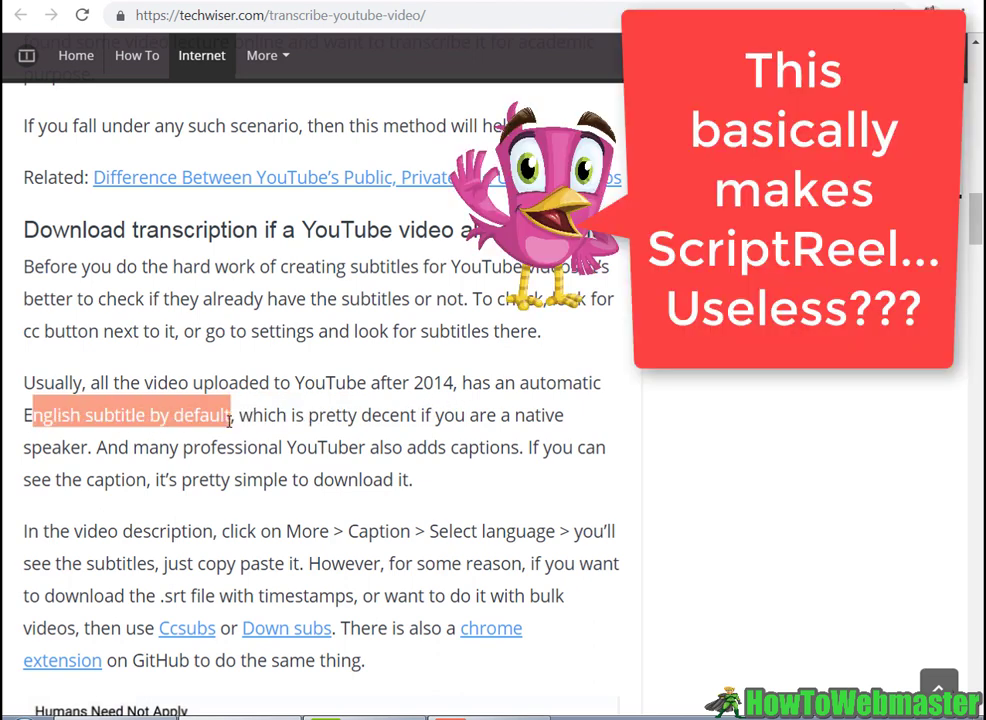
scroll(230, 402, "down", 2)
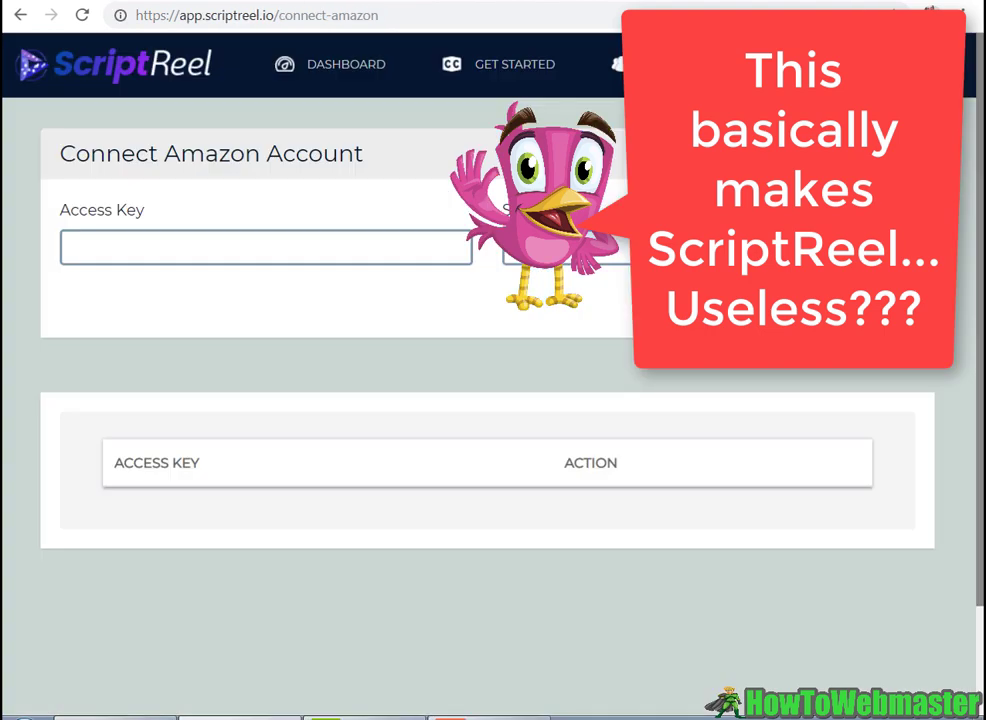
Step: Check the ScriptReel account menu, and highlight the Ccsubs and Down subs subtitle download tools in the TechWiser article
left_click(917, 65)
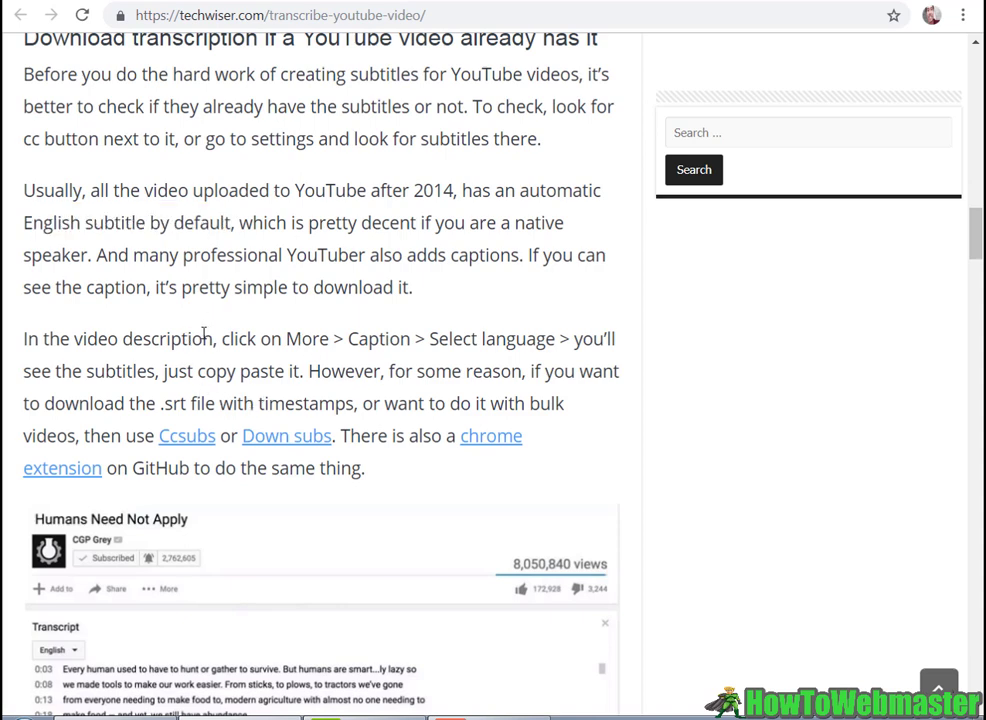
left_click_drag(336, 440, 162, 424)
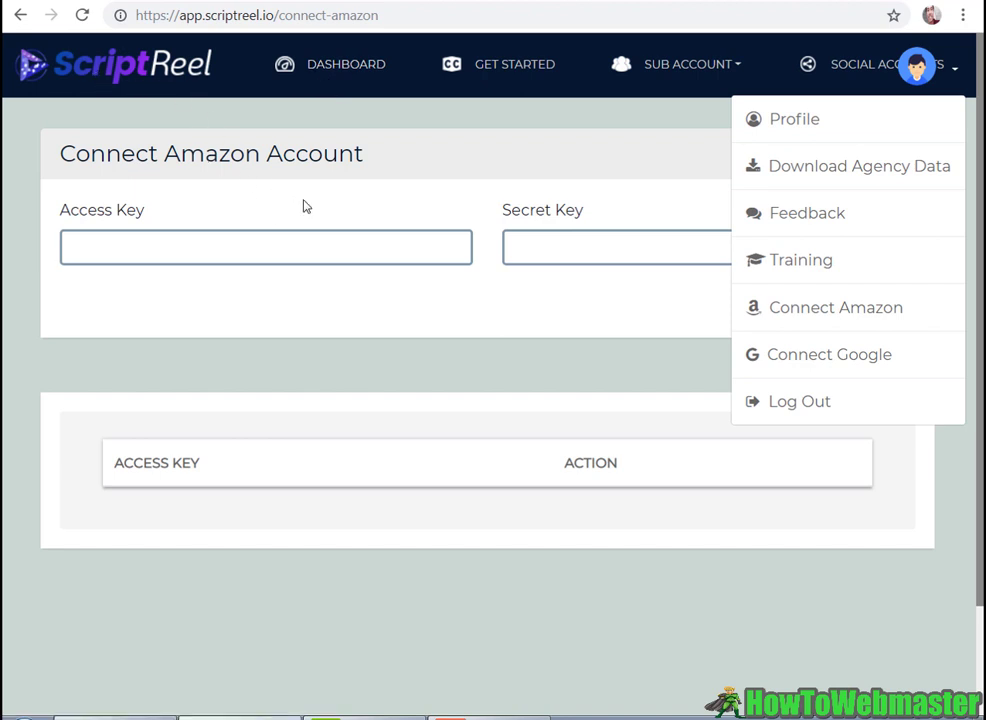
left_click(412, 213)
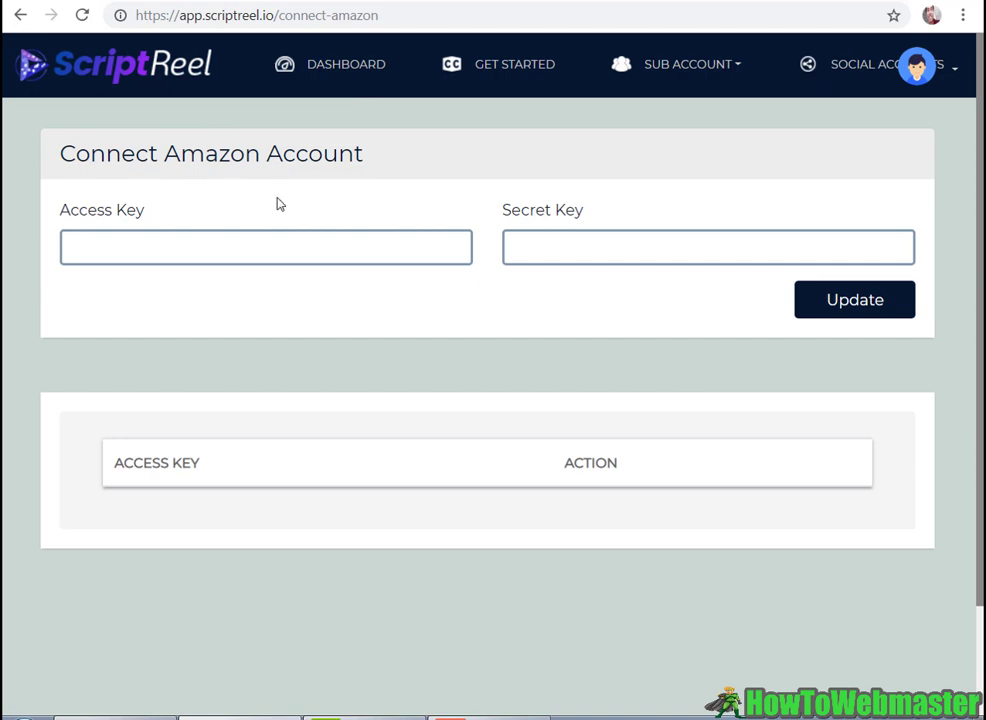
Step: Return to the ScriptReel sales page and read the FAQ answers on worth, workflow, video limits, Mac and PC use, and support
left_click(352, 1)
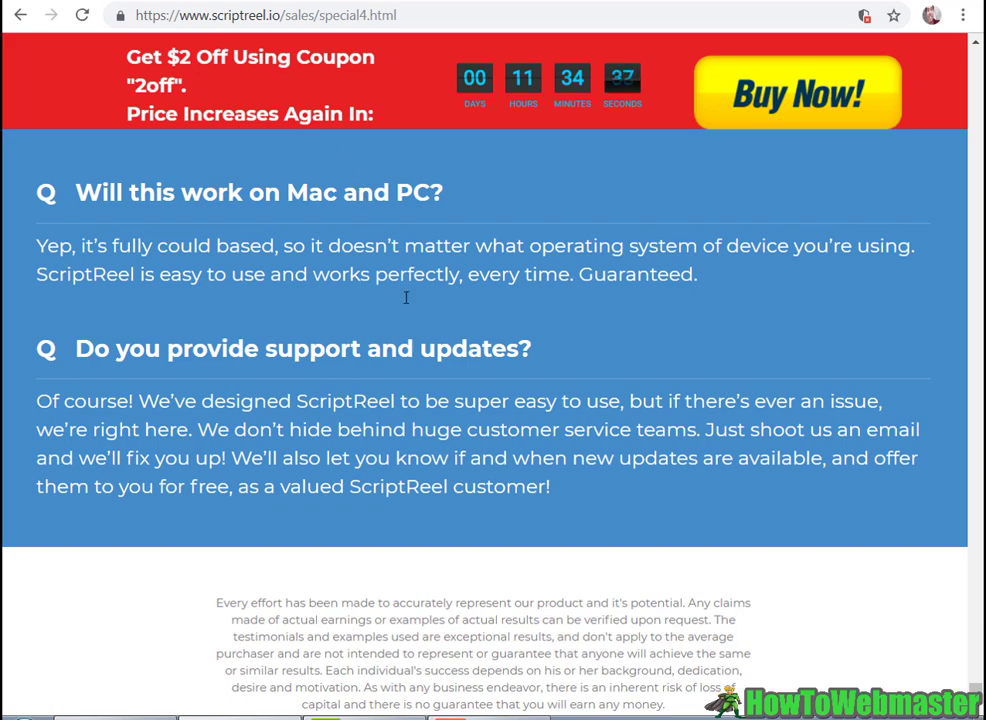
scroll(398, 310, "down", 2)
scroll(398, 310, "up", 1)
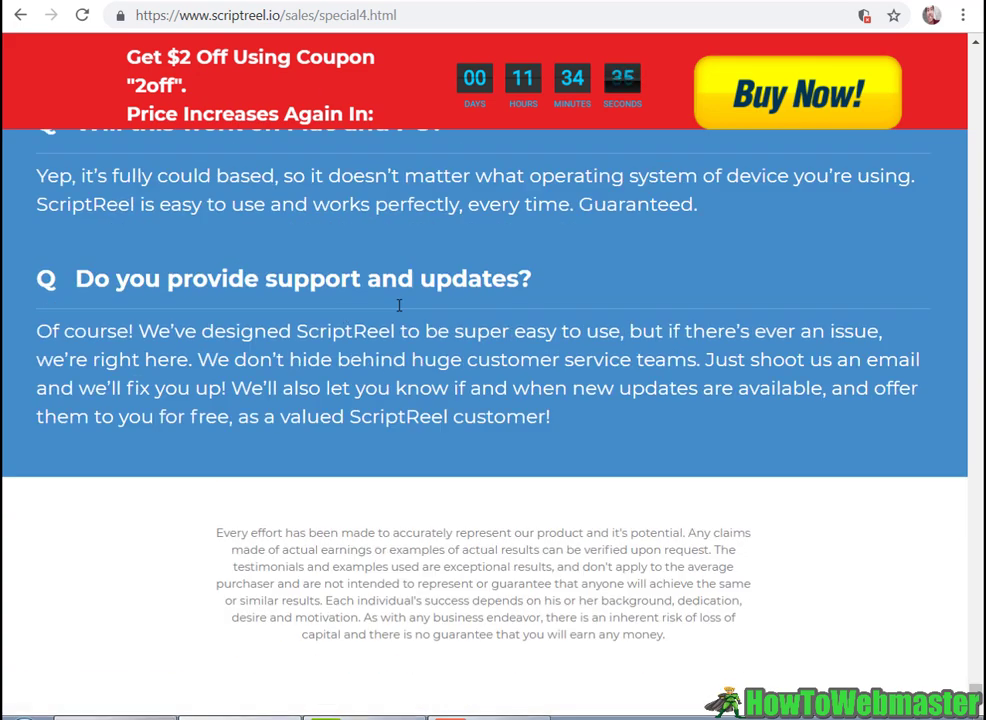
scroll(398, 305, "up", 4)
left_click_drag(160, 158, 515, 187)
scroll(395, 263, "up", 1)
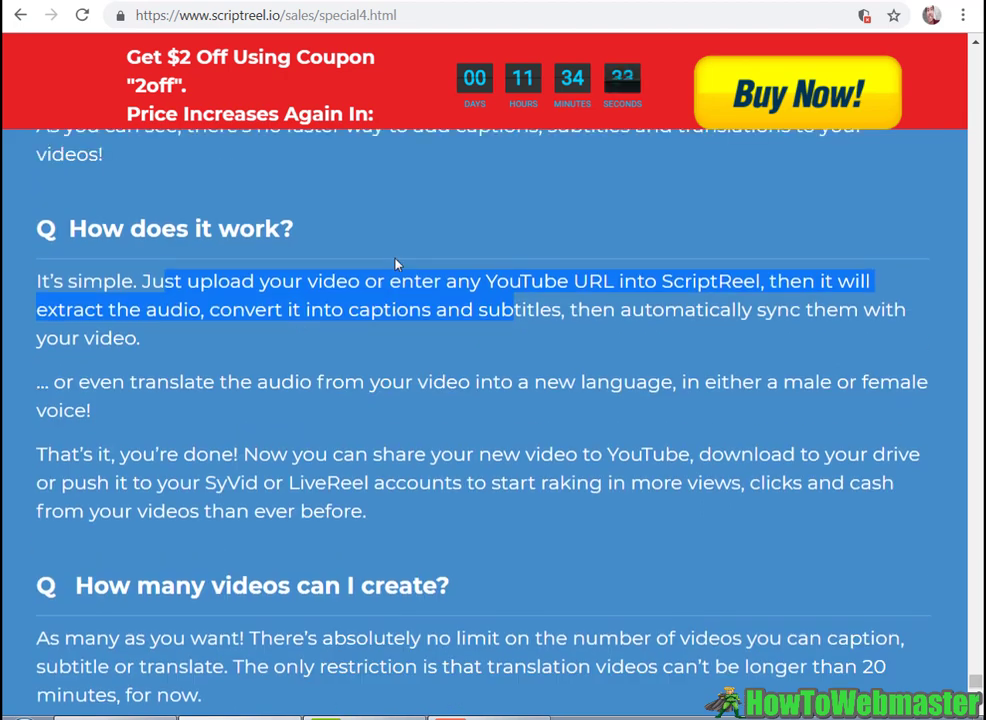
scroll(403, 293, "up", 3)
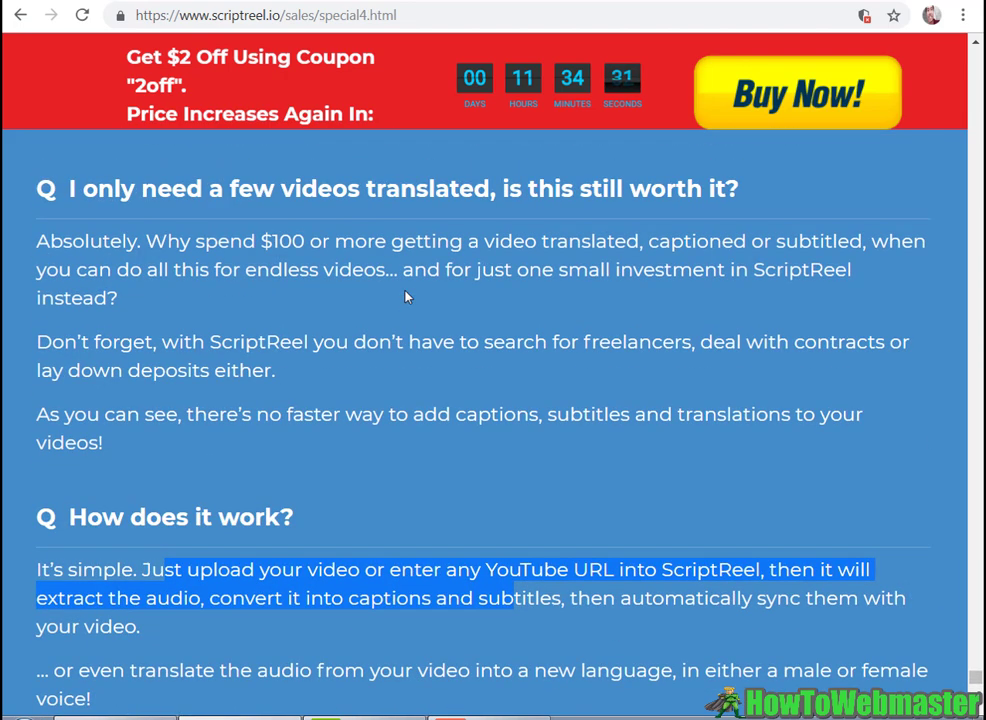
scroll(406, 296, "up", 4)
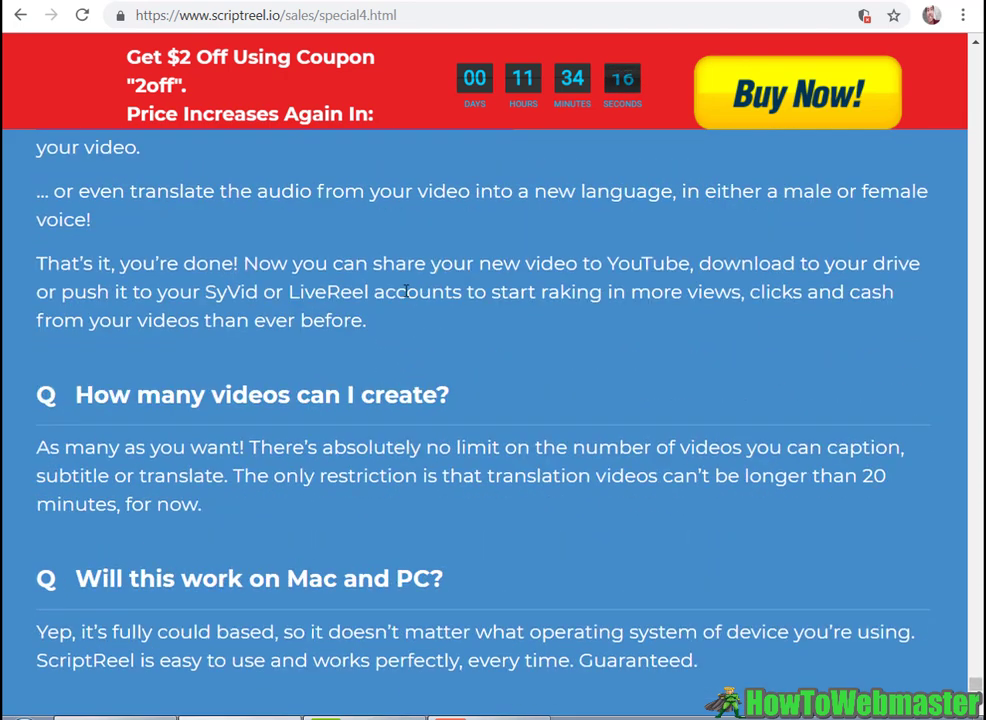
scroll(406, 291, "up", 2)
scroll(418, 293, "down", 2)
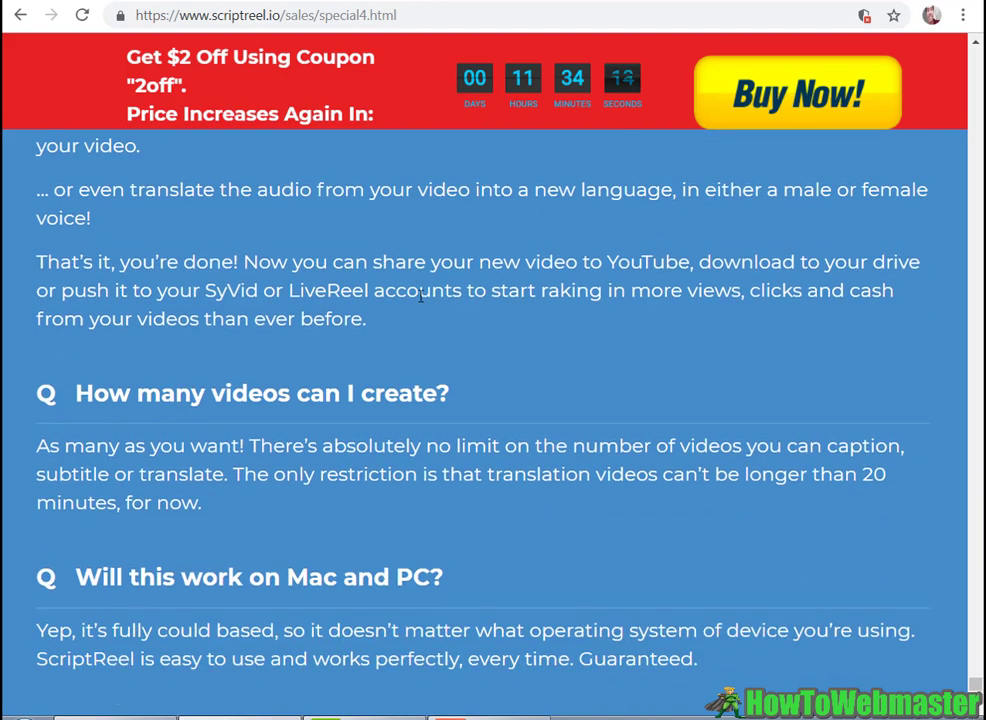
scroll(420, 293, "down", 4)
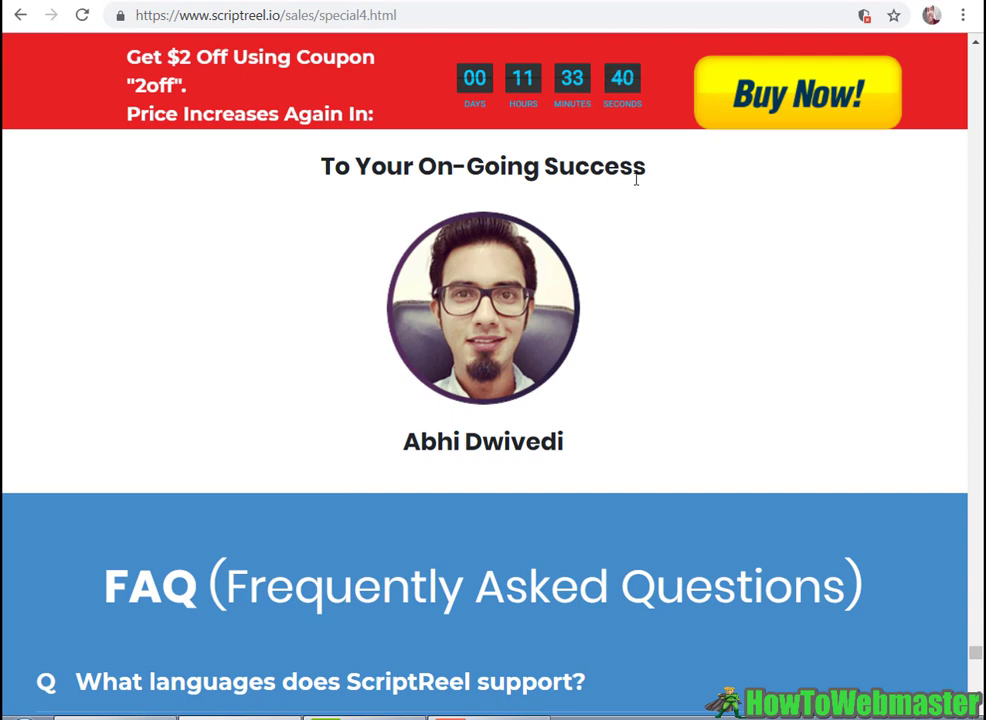
Step: Revisit the TechWiser article's subtitle download advice, and highlight the creator's name above the FAQ on the ScriptReel sales page
left_click(650, 1)
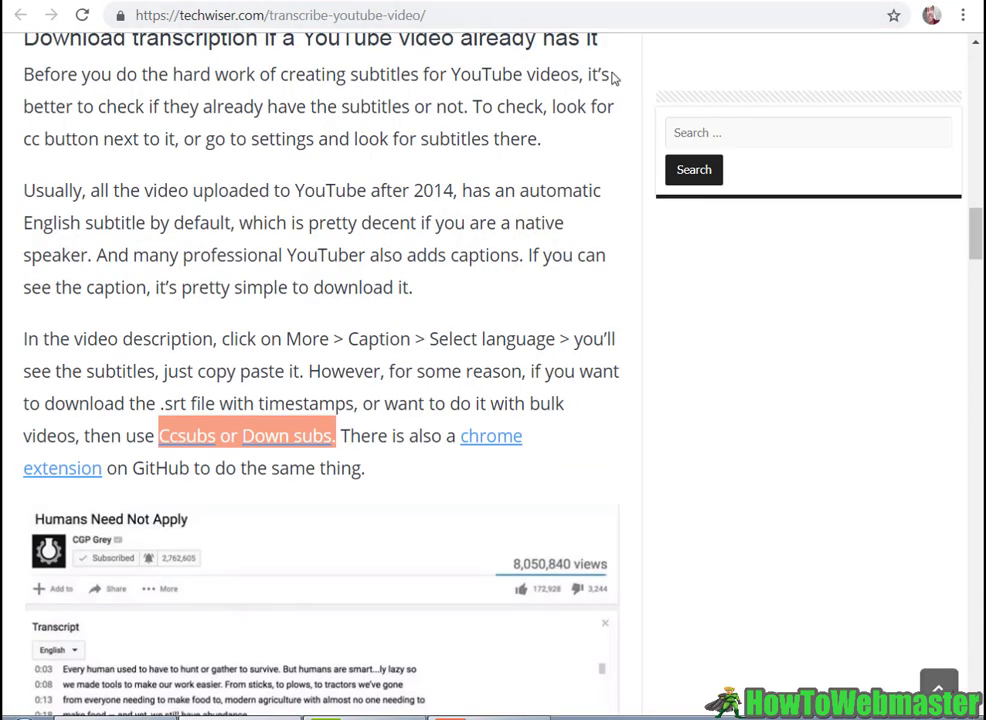
left_click(283, 1)
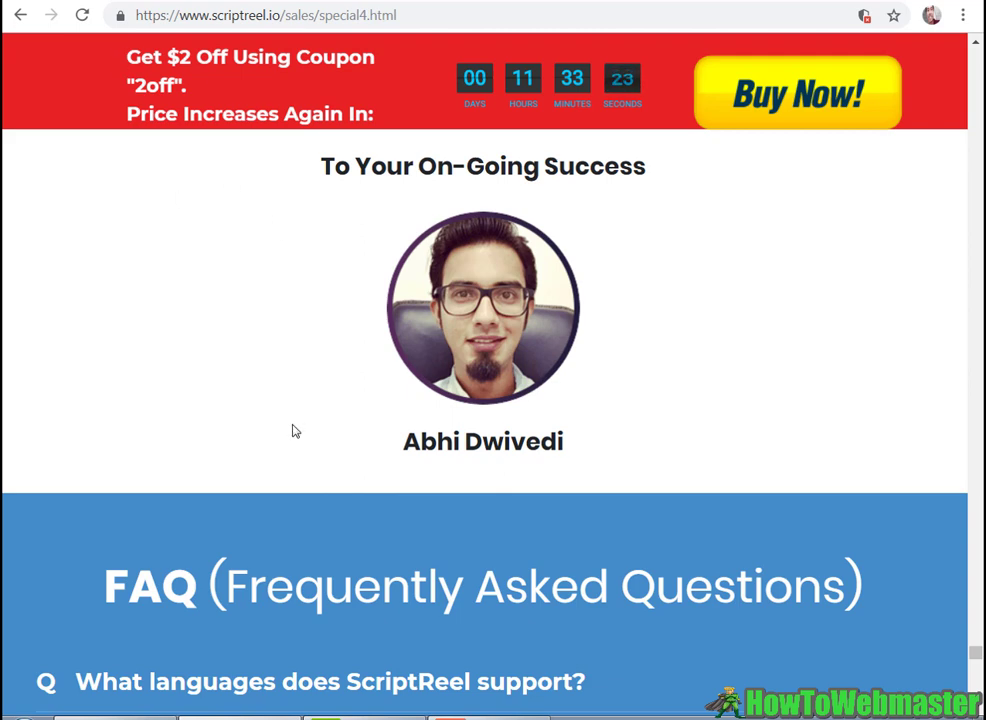
left_click_drag(398, 450, 570, 449)
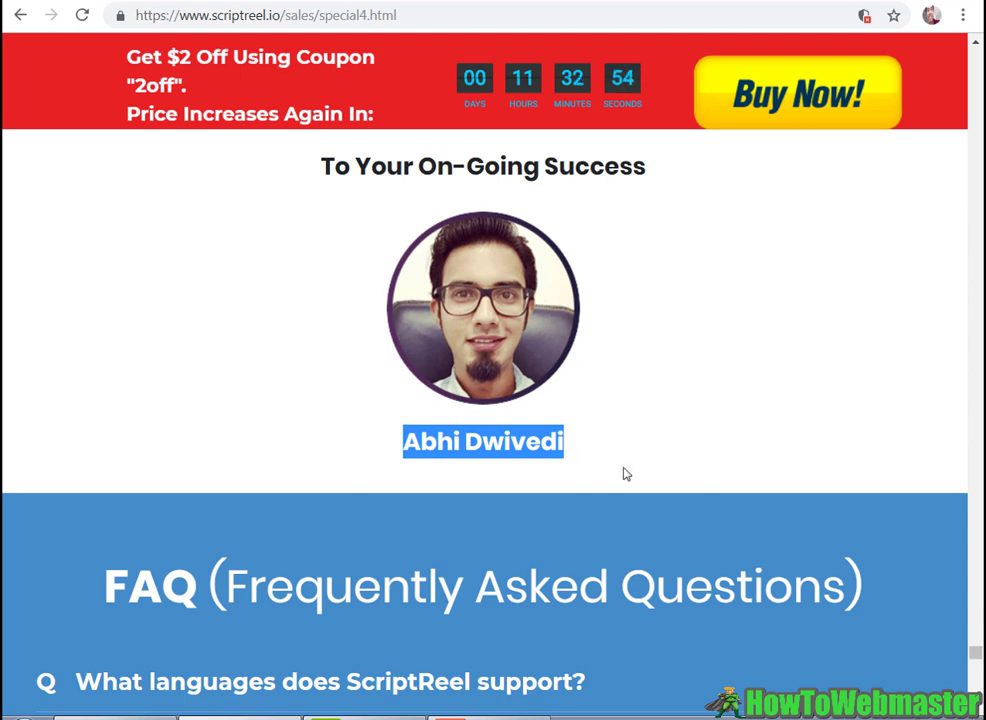
scroll(621, 470, "down", 3)
scroll(622, 470, "up", 1)
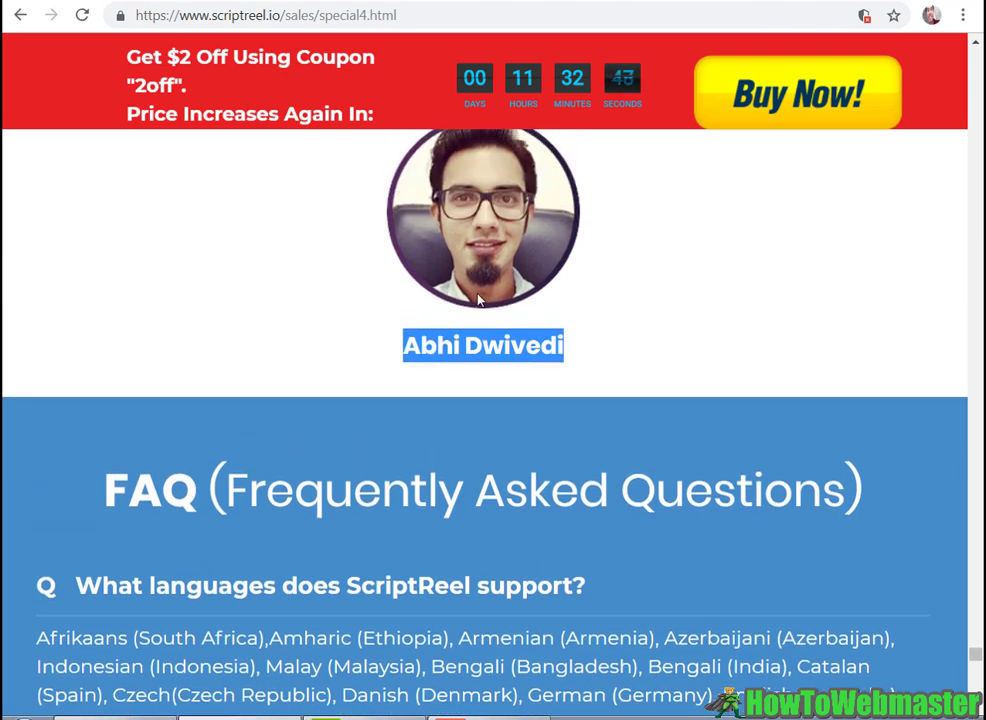
scroll(484, 300, "up", 1)
scroll(486, 285, "down", 1)
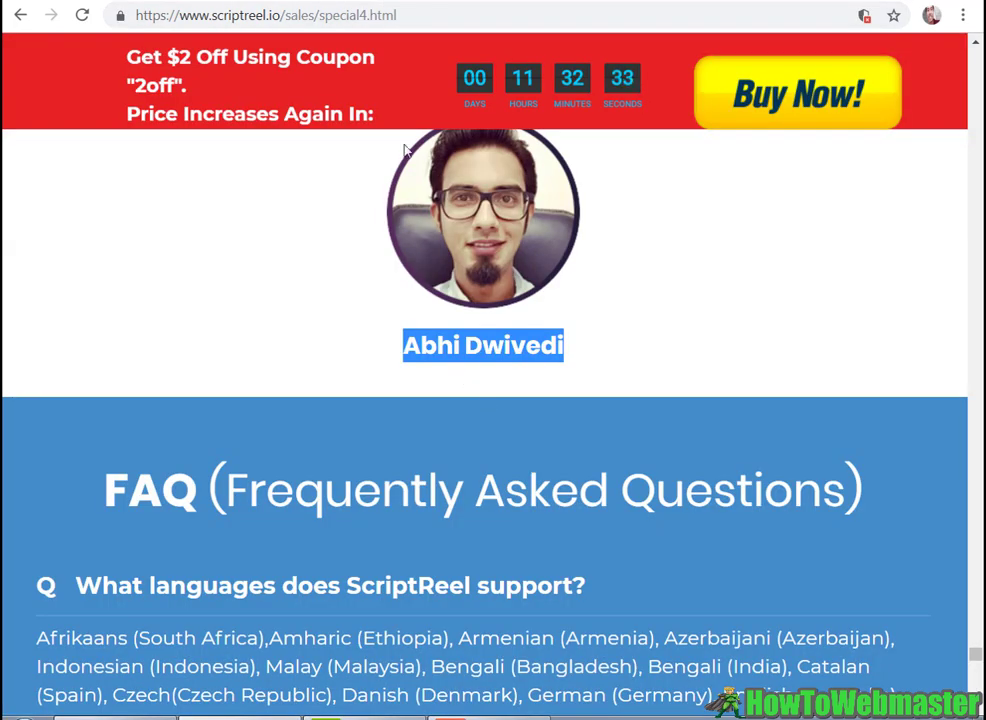
Step: Revisit the Amazon account connection page, and examine the supported languages list in the sales page's FAQ
left_click(284, 1)
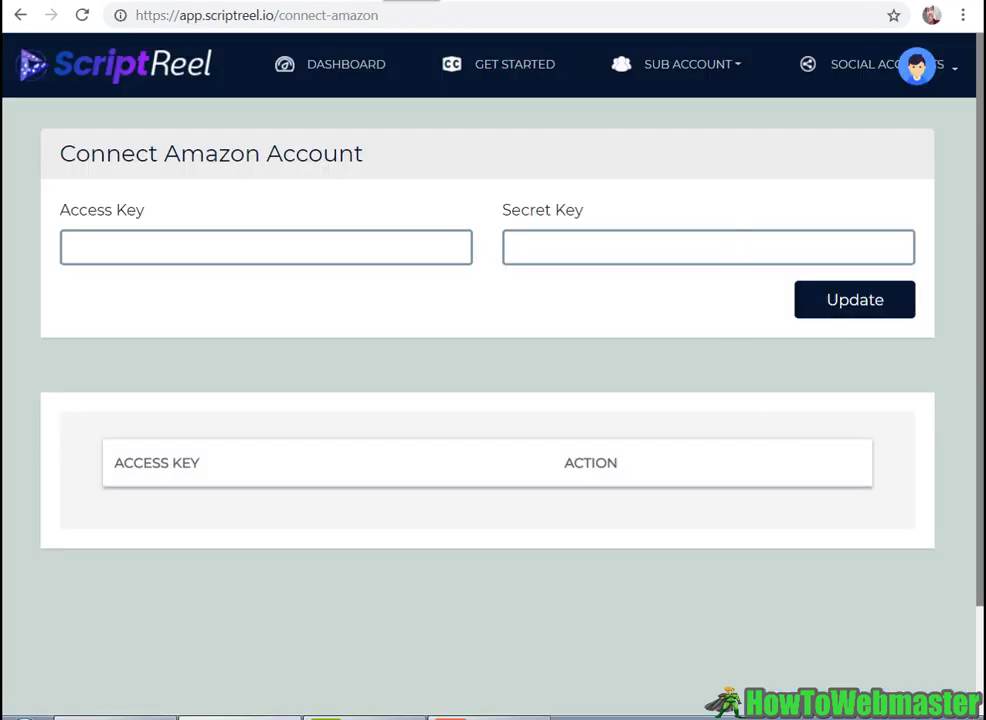
left_click(391, 1)
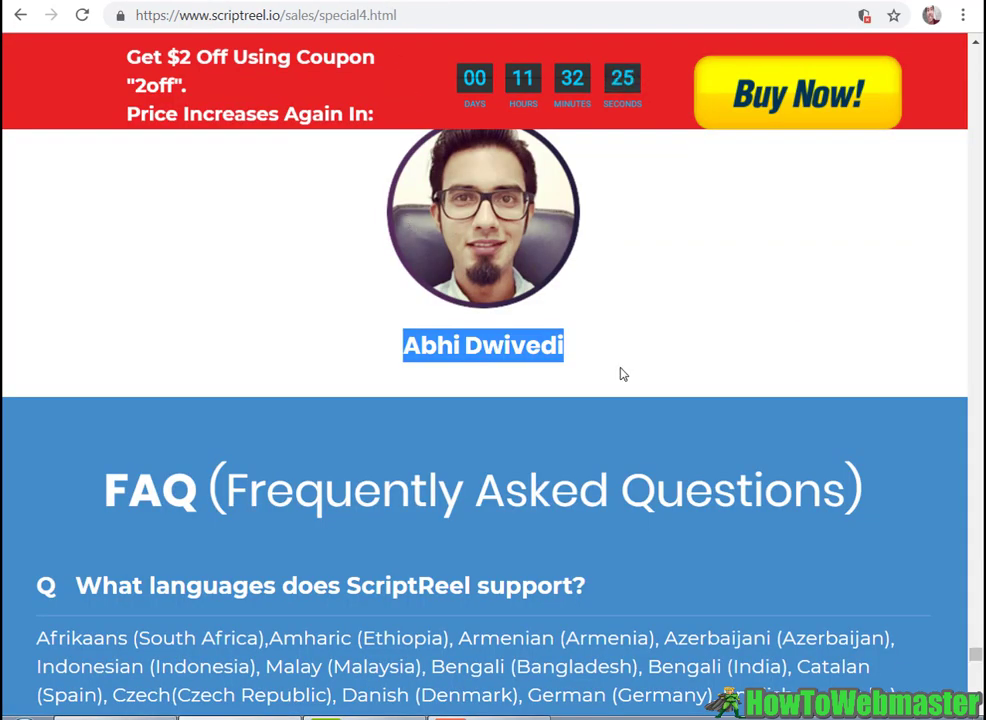
scroll(577, 308, "down", 2)
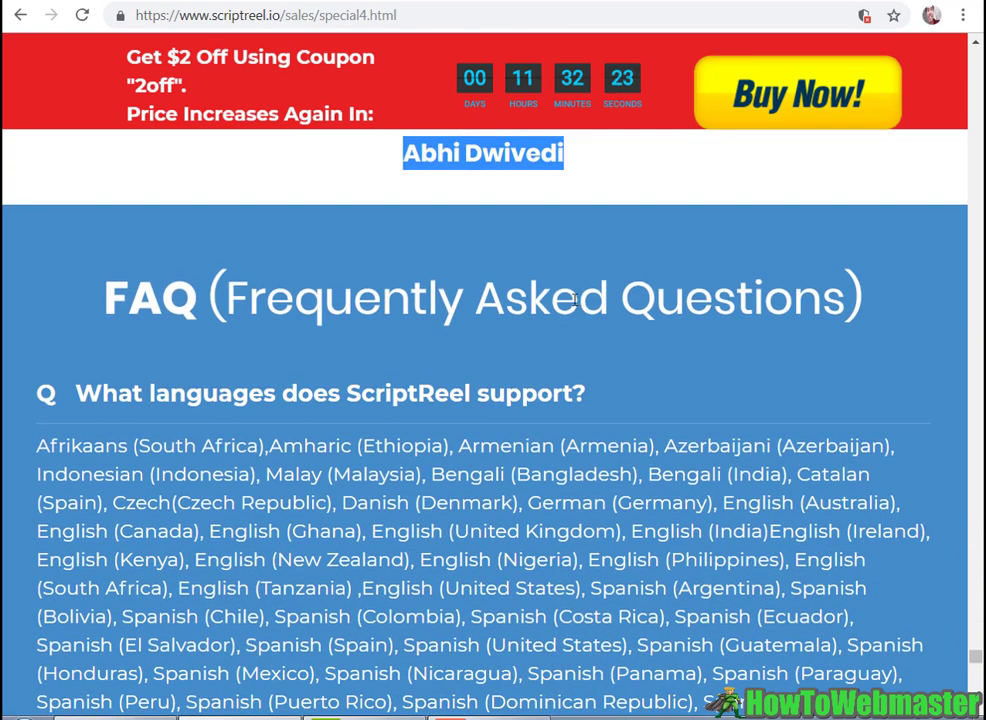
scroll(575, 298, "down", 3)
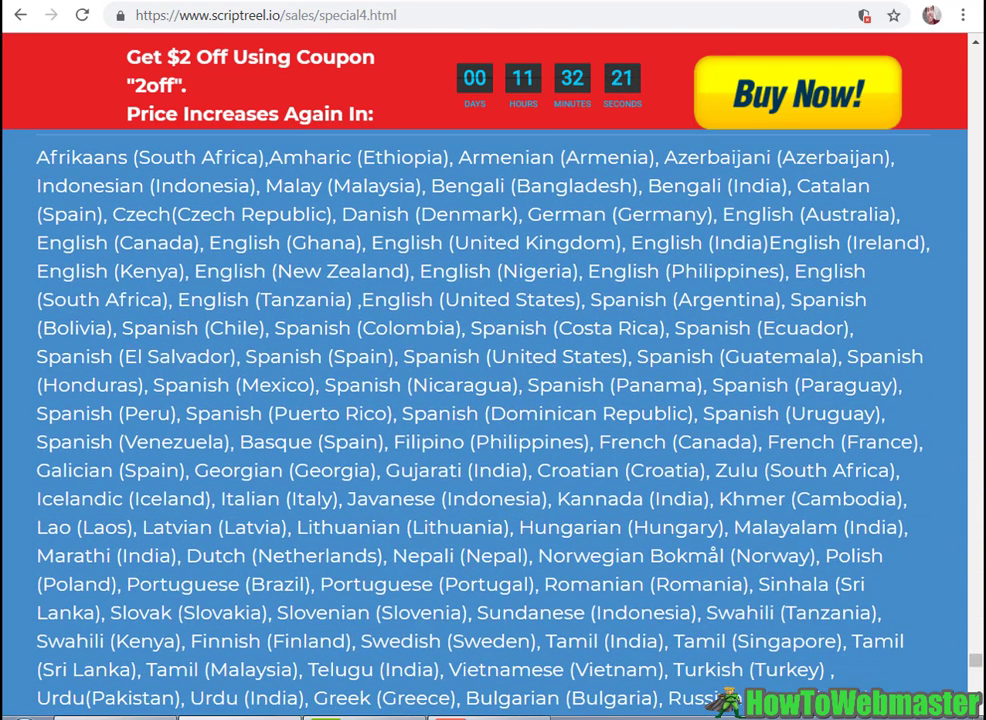
Step: Leave the sales page's FAQ for the TechWiser article, and review its sections on downloading existing YouTube transcriptions and transcribing with Google Docs
scroll(398, 212, "up", 3)
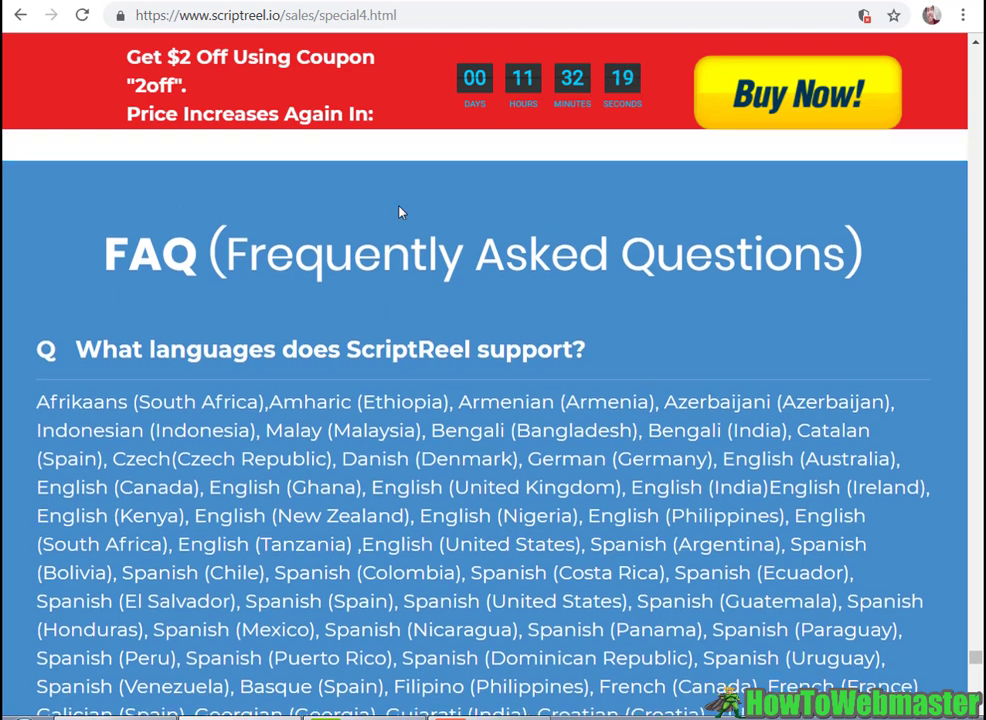
scroll(398, 212, "up", 2)
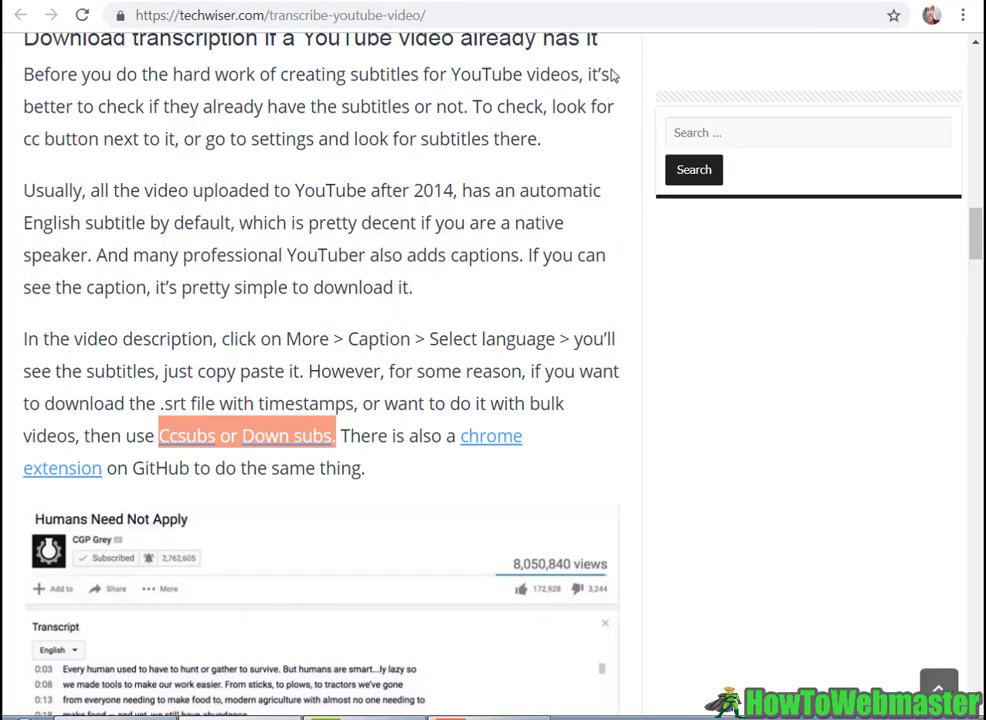
scroll(470, 270, "up", 2)
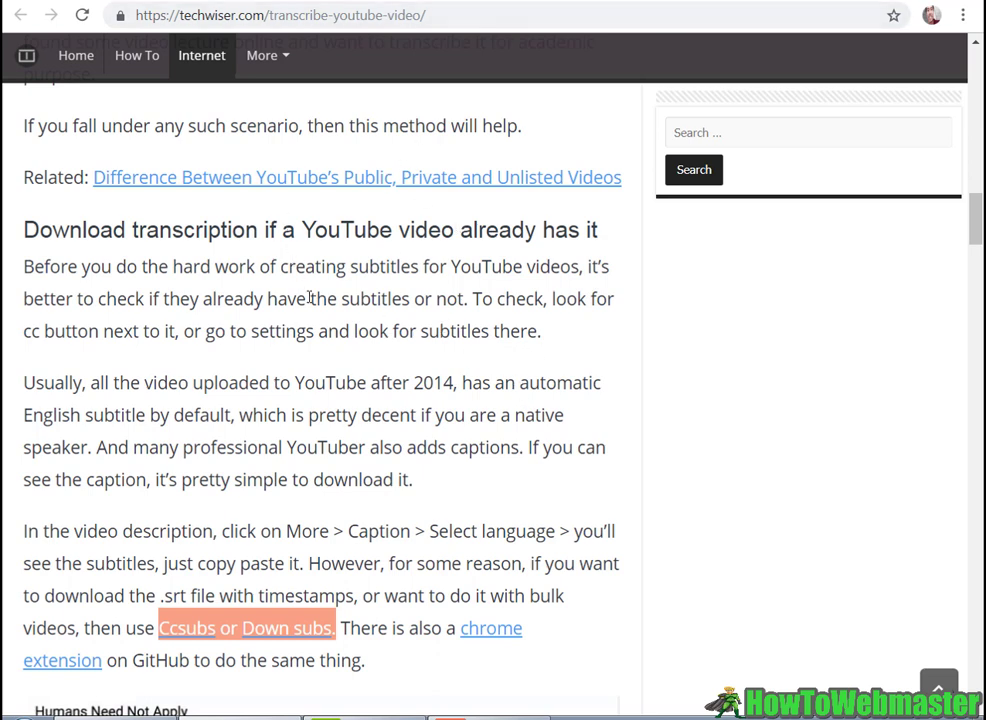
scroll(310, 298, "down", 1)
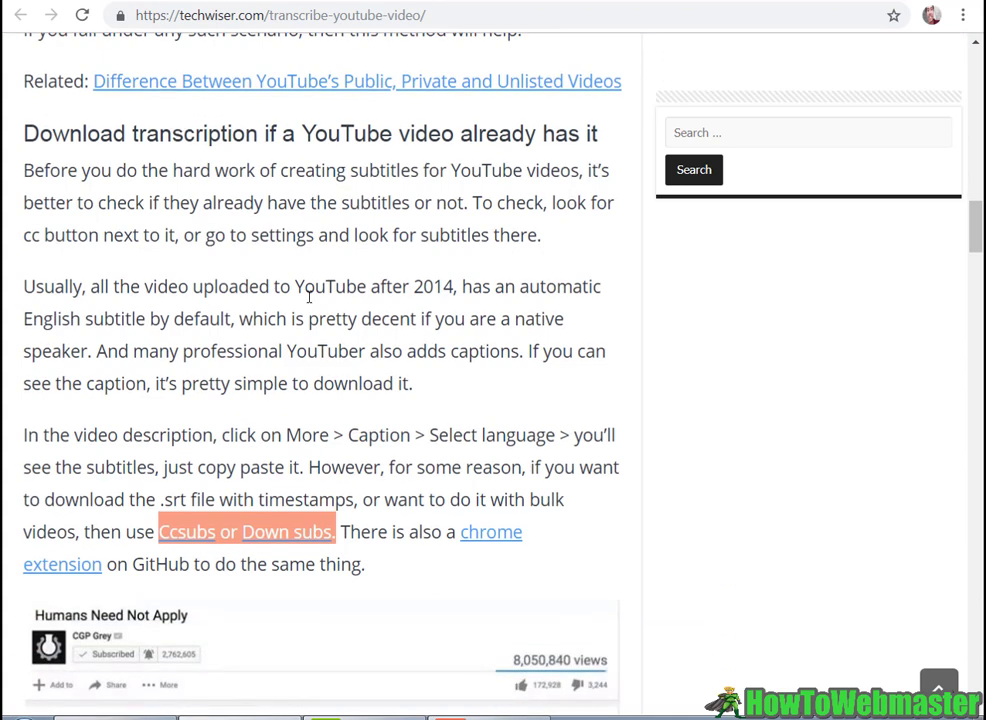
scroll(312, 299, "down", 3)
scroll(321, 299, "down", 2)
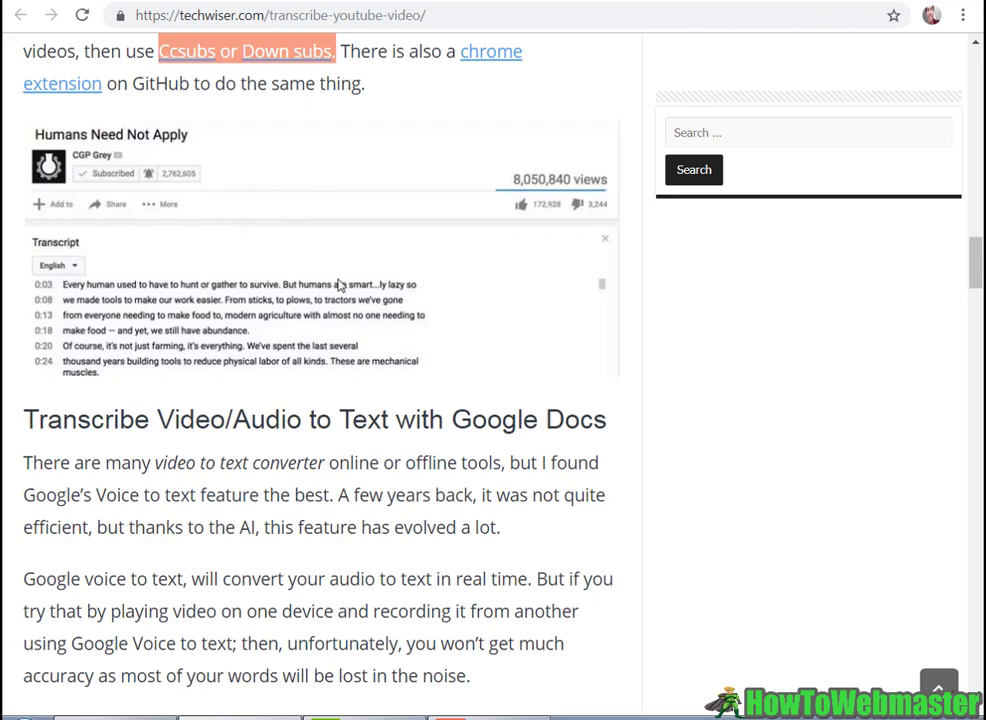
scroll(330, 292, "up", 1)
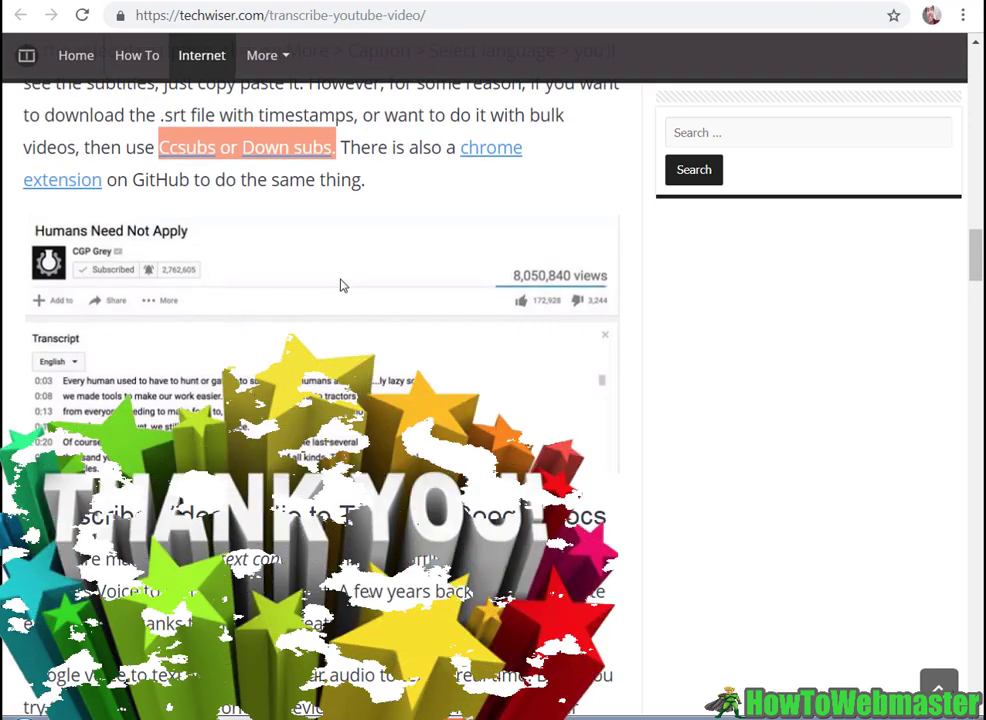